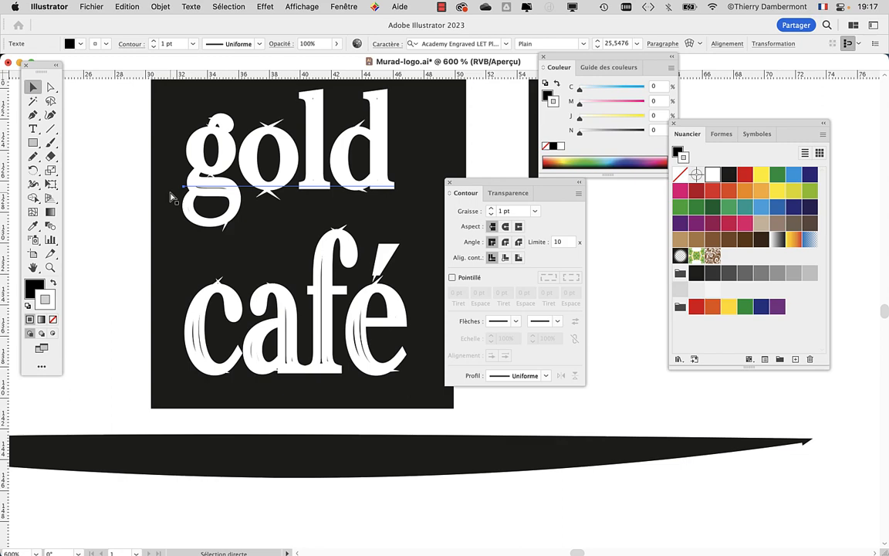
- Hide the floating colour, stroke and swatch panels and clear the selection around the gold café mug
{"action": "left_click", "coordinate": [137, 185]}
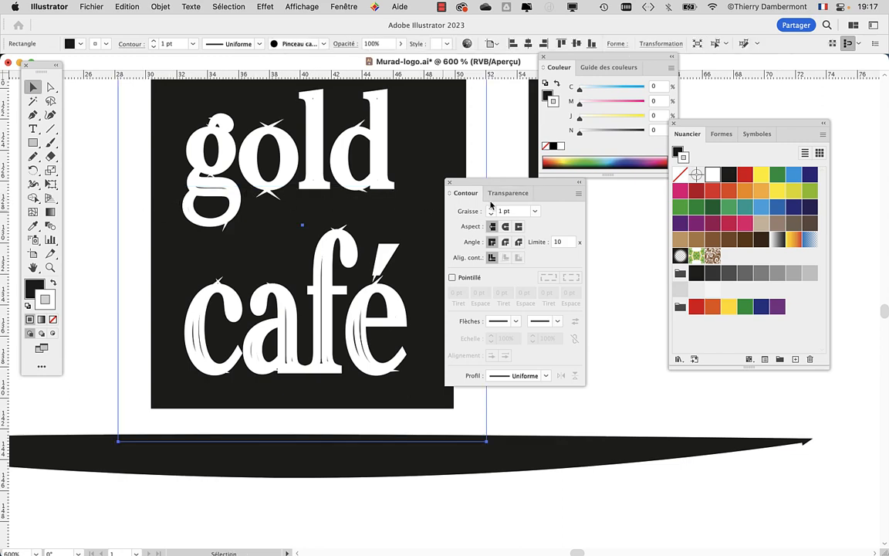
{"action": "key", "text": "shift+Tab"}
{"action": "scroll", "coordinate": [509, 247], "scroll_direction": "up", "scroll_amount": 5}
{"action": "scroll", "coordinate": [510, 247], "scroll_direction": "left", "scroll_amount": 5}
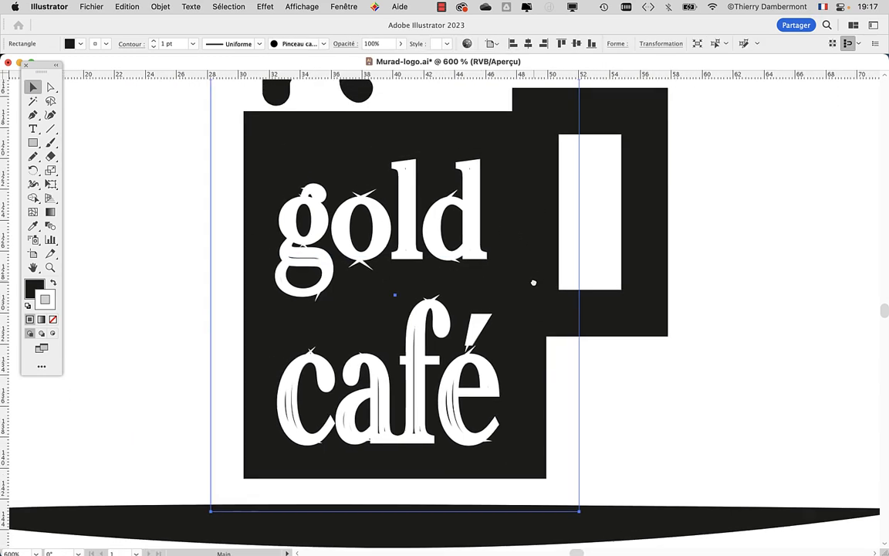
{"action": "scroll", "coordinate": [533, 283], "scroll_direction": "down", "scroll_amount": 2}
{"action": "left_click", "coordinate": [233, 239]}
{"action": "scroll", "coordinate": [233, 239], "scroll_direction": "down", "scroll_amount": 1}
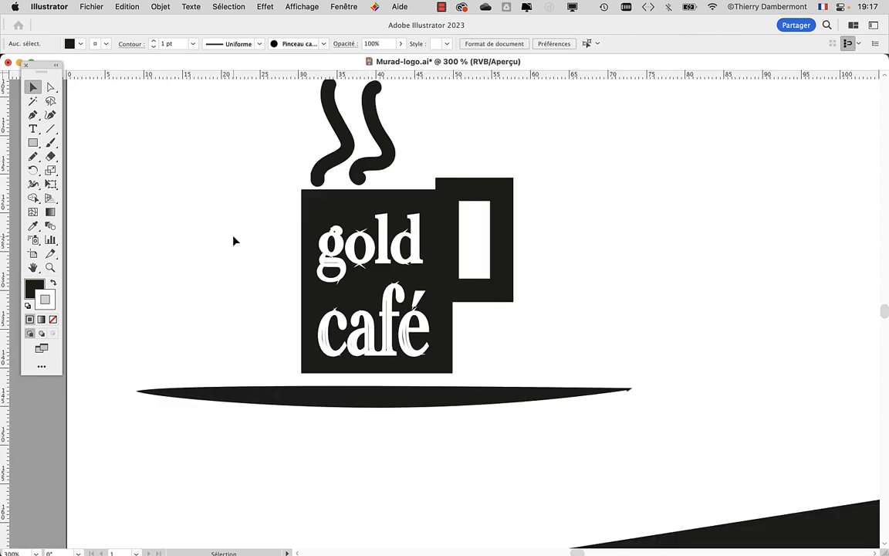
- Examine the spiky lettering on the gold café mug and compare it with the tilted-handle mug that has zigzag steam
{"action": "scroll", "coordinate": [240, 290], "scroll_direction": "up", "scroll_amount": 3}
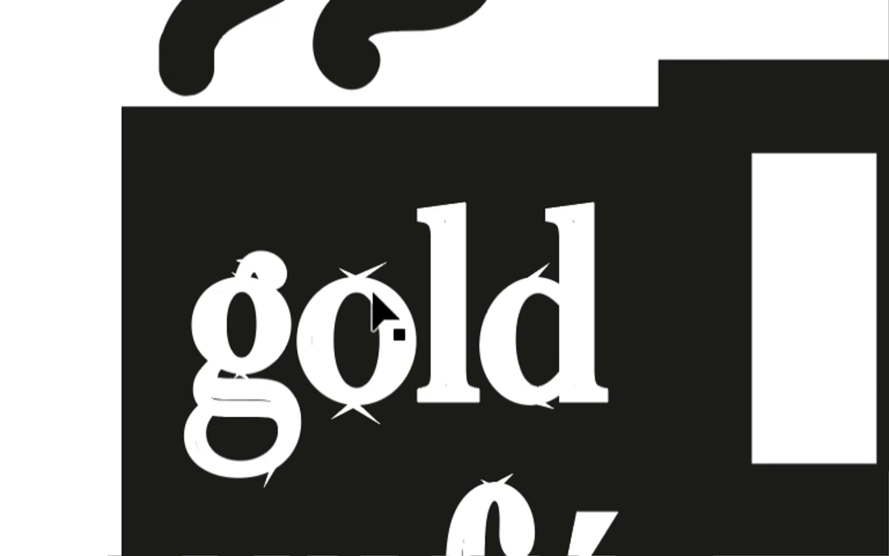
{"action": "left_click", "coordinate": [373, 298]}
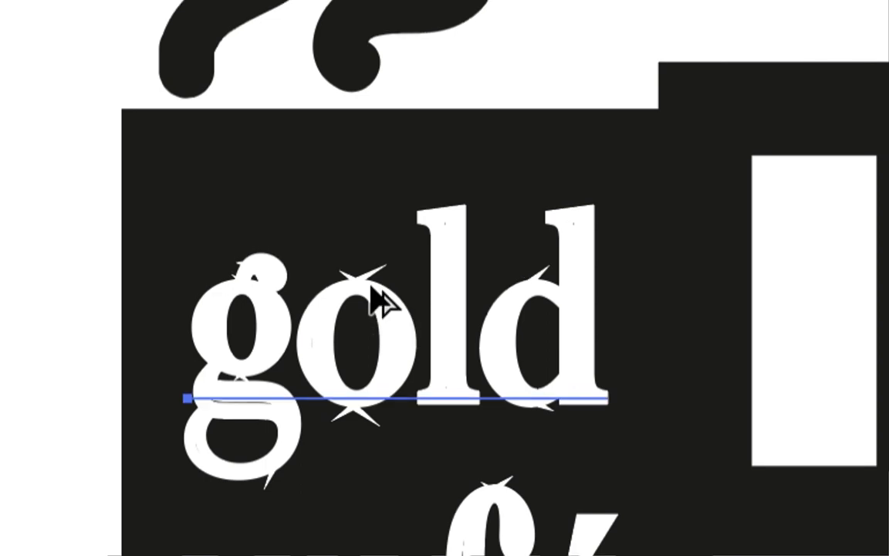
{"action": "scroll", "coordinate": [372, 290], "scroll_direction": "down", "scroll_amount": 1}
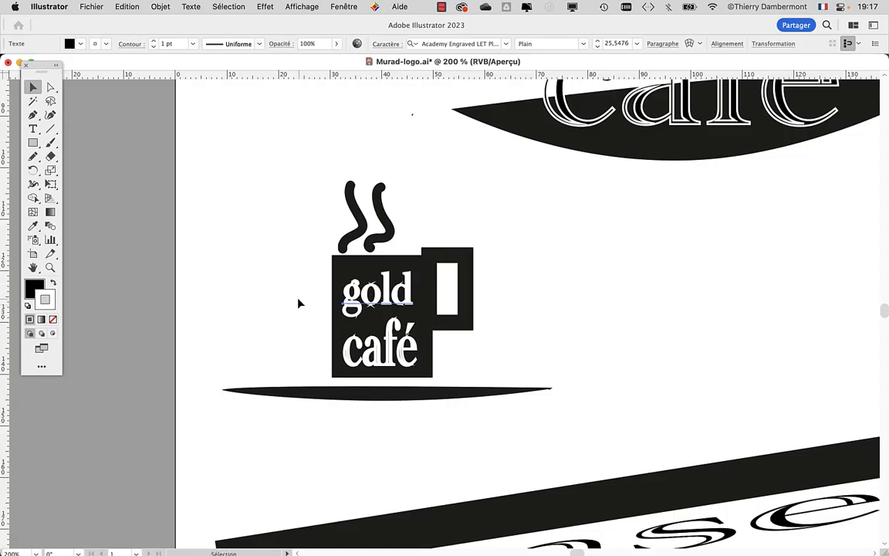
{"action": "left_click", "coordinate": [298, 302]}
{"action": "scroll", "coordinate": [380, 340], "scroll_direction": "up", "scroll_amount": 2}
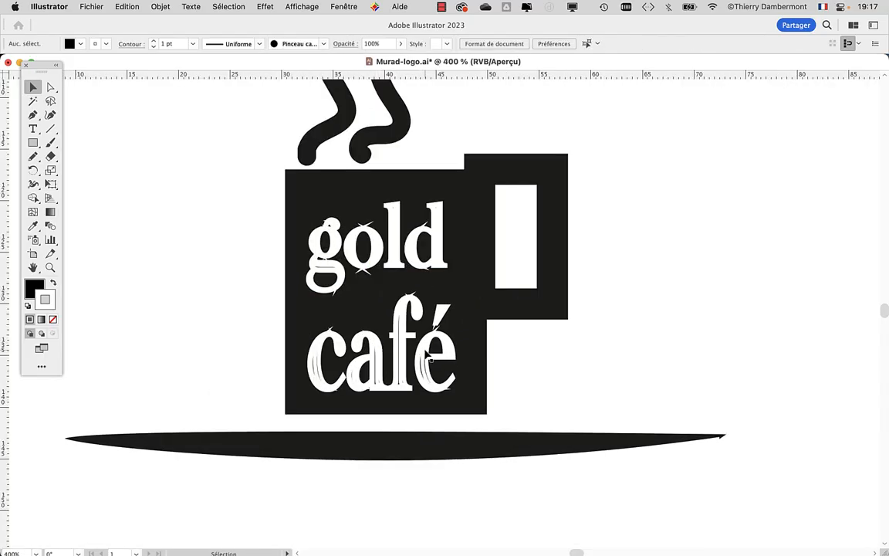
{"action": "scroll", "coordinate": [430, 357], "scroll_direction": "down", "scroll_amount": 2}
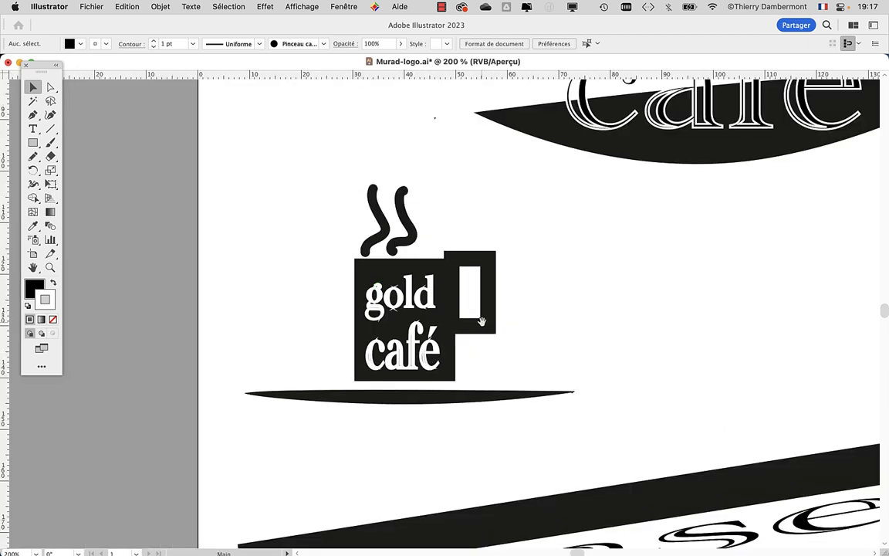
{"action": "scroll", "coordinate": [429, 353], "scroll_direction": "right", "scroll_amount": 10}
{"action": "scroll", "coordinate": [430, 354], "scroll_direction": "up", "scroll_amount": 5}
{"action": "left_click_drag", "start_coordinate": [483, 367], "coordinate": [278, 442]}
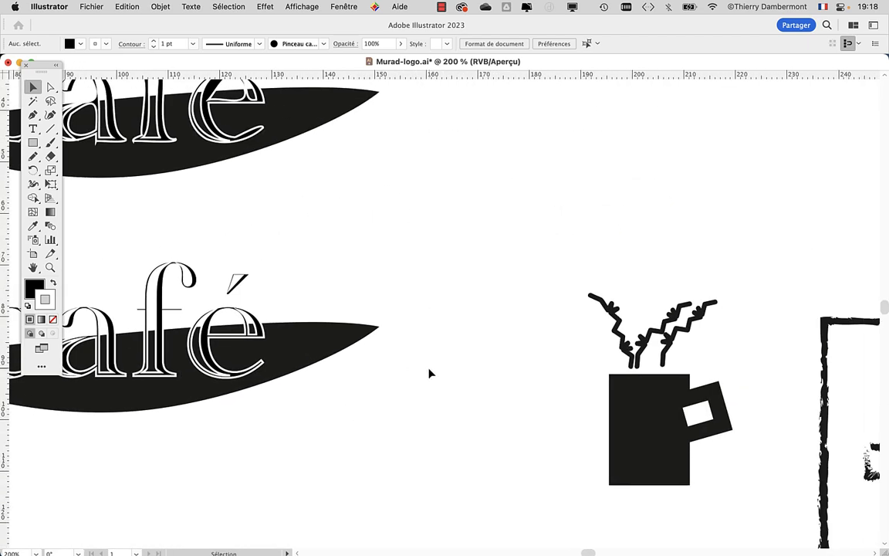
{"action": "scroll", "coordinate": [428, 371], "scroll_direction": "down", "scroll_amount": 1}
{"action": "scroll", "coordinate": [585, 410], "scroll_direction": "up", "scroll_amount": 3}
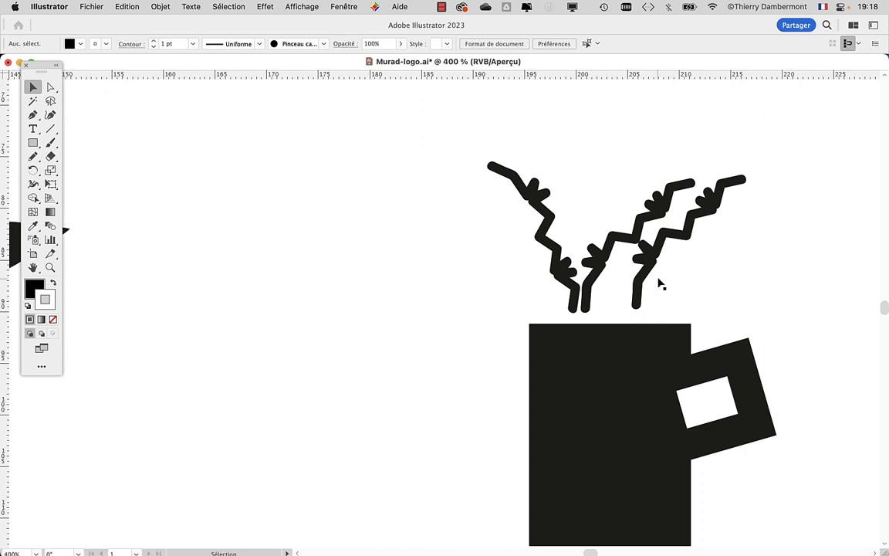
{"action": "left_click", "coordinate": [698, 372]}
{"action": "left_click", "coordinate": [611, 387]}
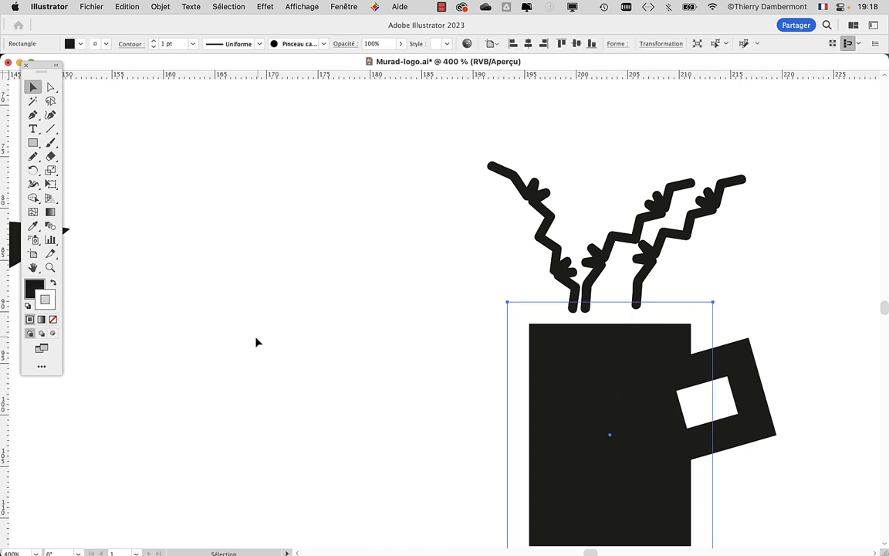
{"action": "left_click_drag", "start_coordinate": [250, 340], "coordinate": [703, 256]}
{"action": "left_click_drag", "start_coordinate": [253, 392], "coordinate": [684, 283]}
{"action": "scroll", "coordinate": [240, 387], "scroll_direction": "down", "scroll_amount": 1}
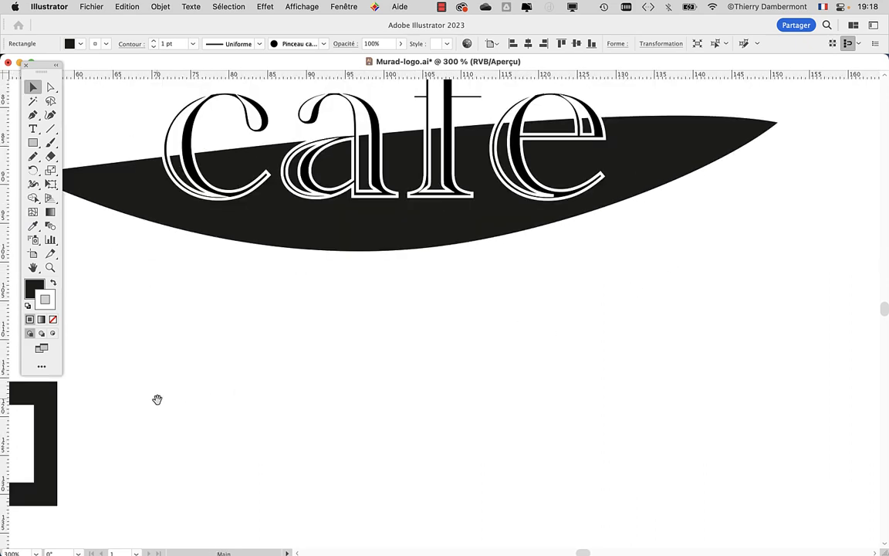
{"action": "left_click_drag", "start_coordinate": [157, 400], "coordinate": [595, 349]}
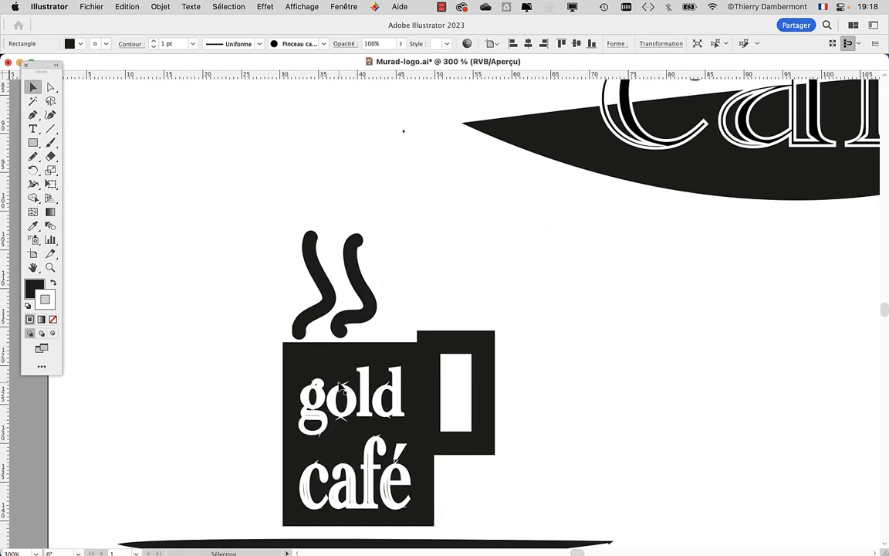
{"action": "left_click_drag", "start_coordinate": [639, 341], "coordinate": [701, 316]}
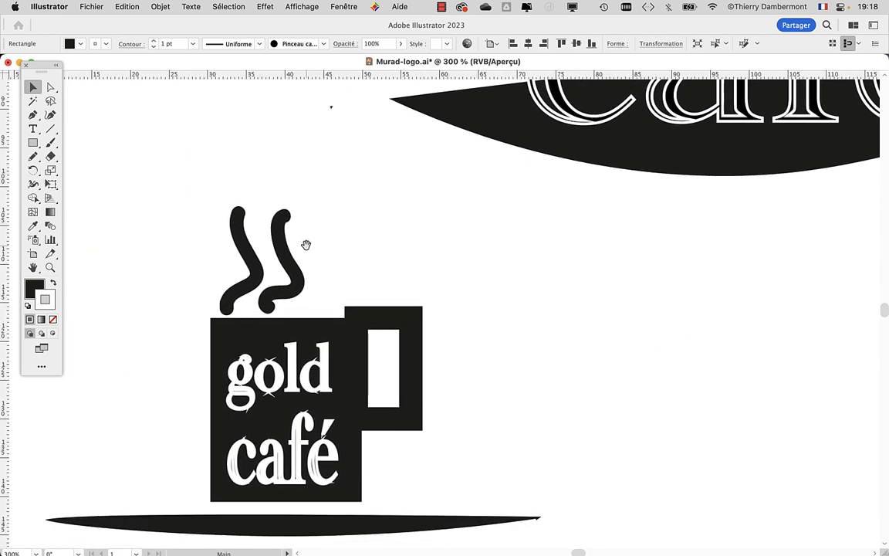
- Move the two steam curves away to the right of the mug and delete the leftover blob above it
{"action": "left_click", "coordinate": [256, 235]}
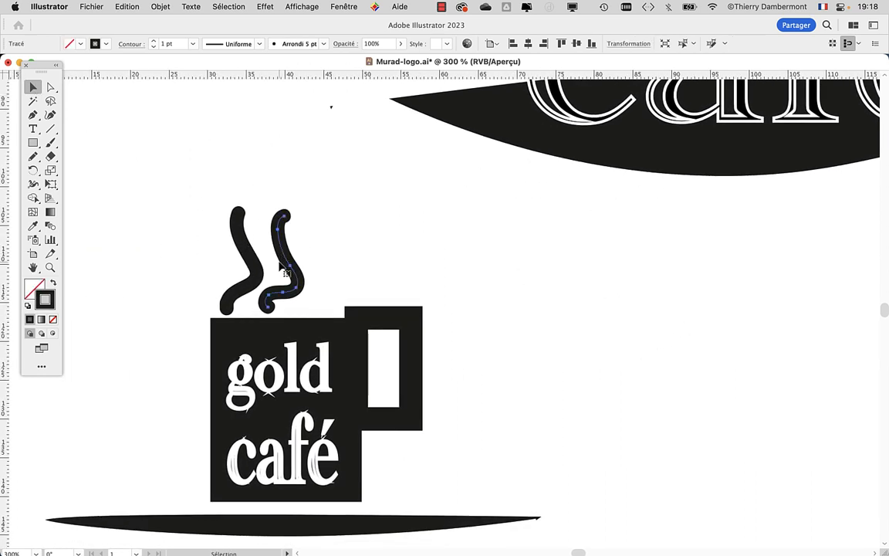
{"action": "left_click_drag", "start_coordinate": [245, 257], "coordinate": [588, 296]}
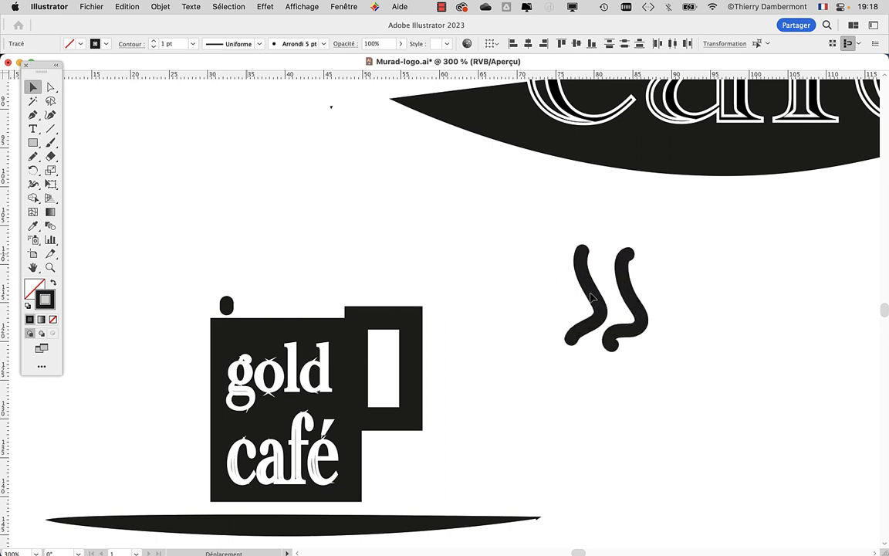
{"action": "left_click", "coordinate": [226, 306]}
{"action": "key", "text": "Delete"}
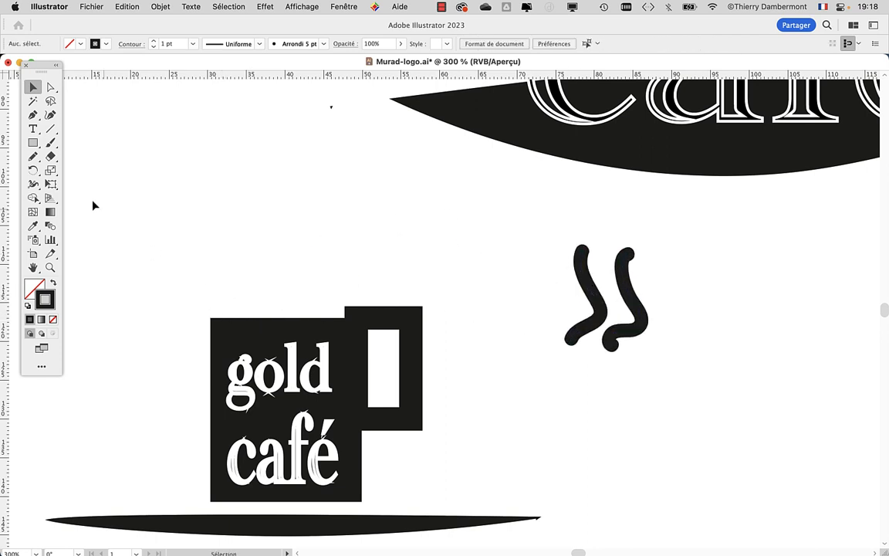
- Draw a small circle with a black fill and no stroke above the left part of the mug
{"action": "left_click_drag", "start_coordinate": [38, 144], "coordinate": [75, 170]}
{"action": "left_click_drag", "start_coordinate": [206, 190], "coordinate": [269, 253]}
{"action": "left_click", "coordinate": [52, 284]}
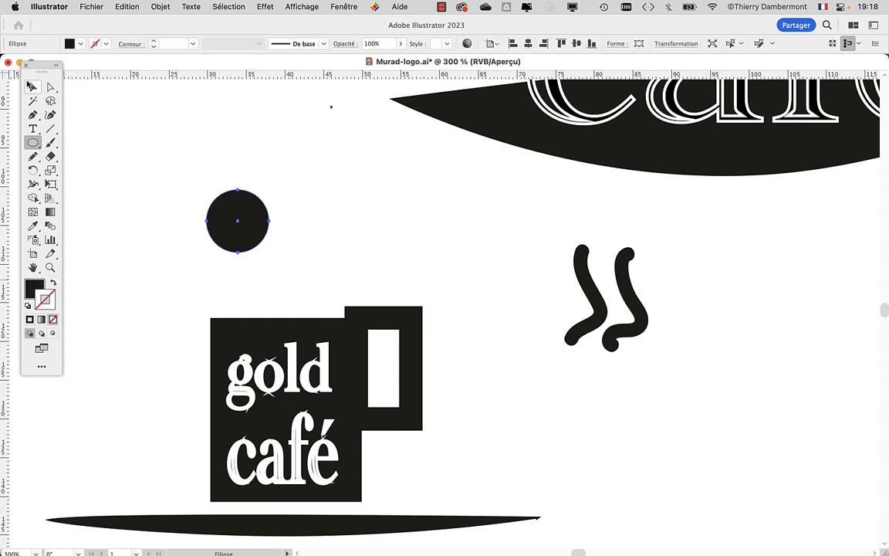
- Delete the circle's right anchor point to turn it into a half circle
{"action": "left_click", "coordinate": [31, 87]}
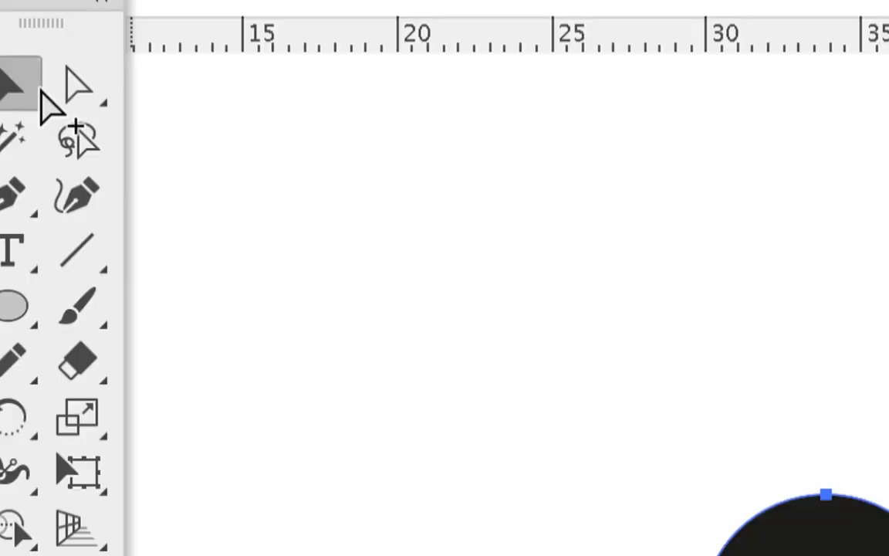
{"action": "left_click", "coordinate": [50, 88]}
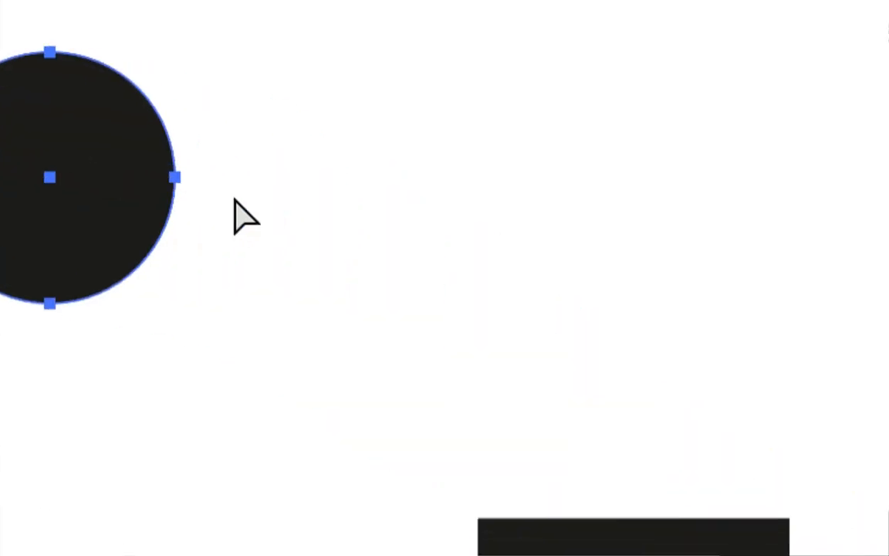
{"action": "left_click", "coordinate": [233, 199]}
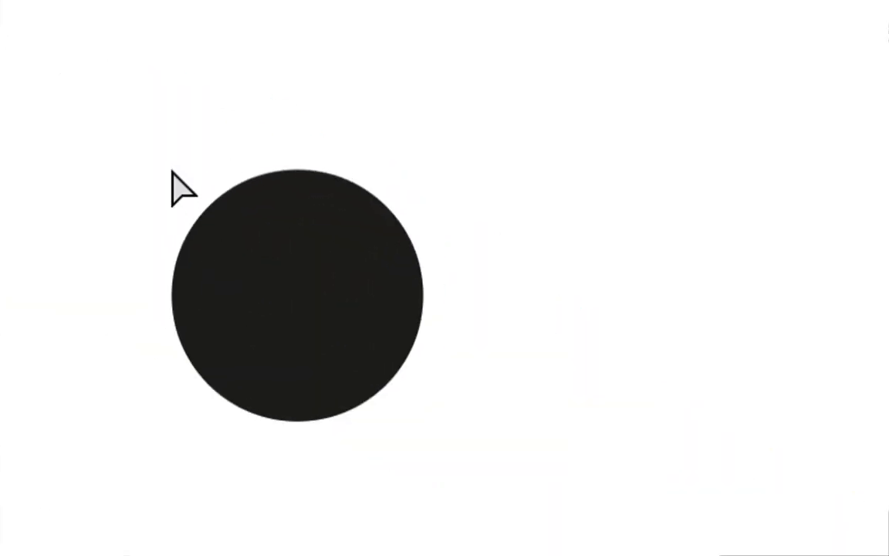
{"action": "left_click", "coordinate": [220, 189]}
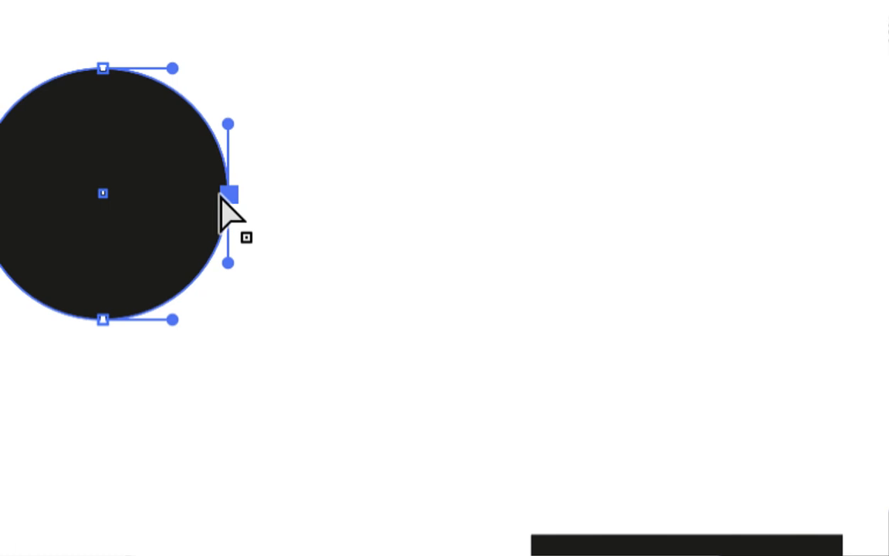
{"action": "key", "text": "Delete"}
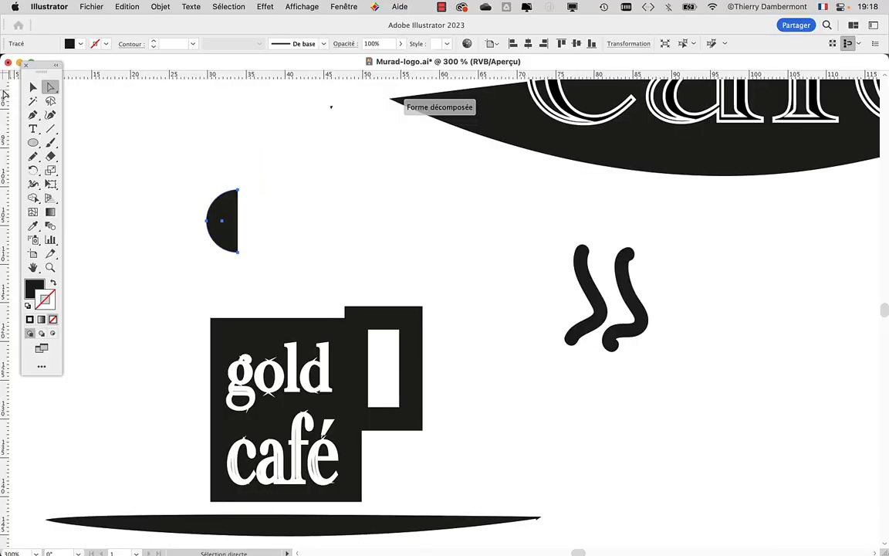
- Duplicate the half circle up and to the right, and scale the copy proportionally to about two thirds
{"action": "left_click", "coordinate": [33, 86]}
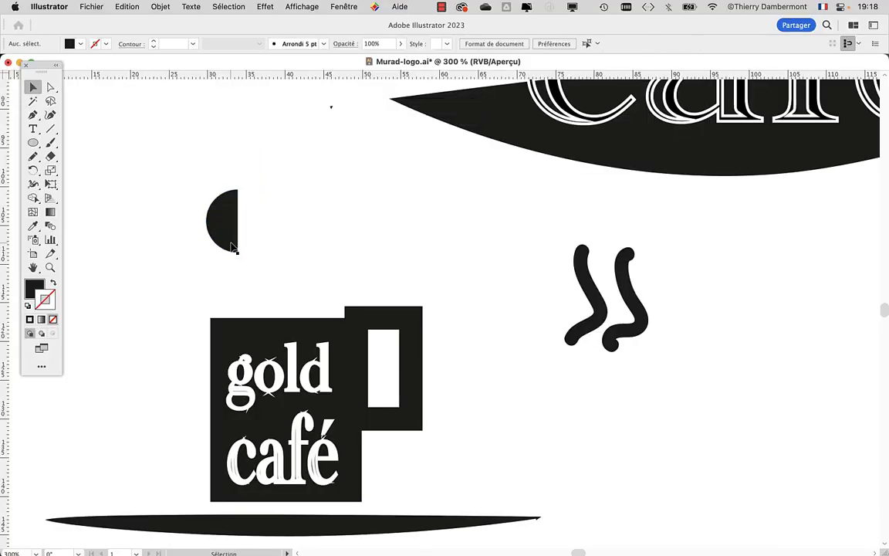
{"action": "left_click_drag", "start_coordinate": [232, 244], "coordinate": [289, 240]}
{"action": "left_click", "coordinate": [50, 184]}
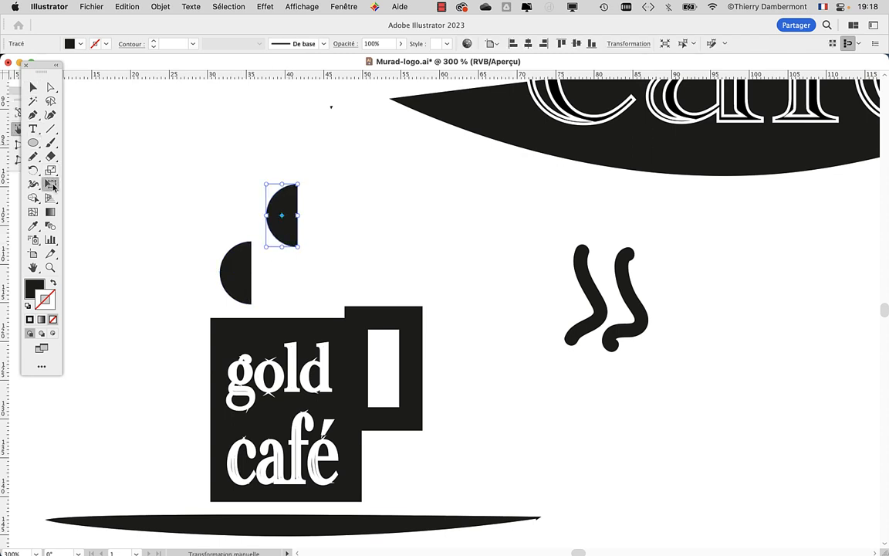
{"action": "left_click_drag", "start_coordinate": [297, 186], "coordinate": [288, 204]}
{"action": "left_click", "coordinate": [33, 87]}
{"action": "left_click", "coordinate": [181, 174]}
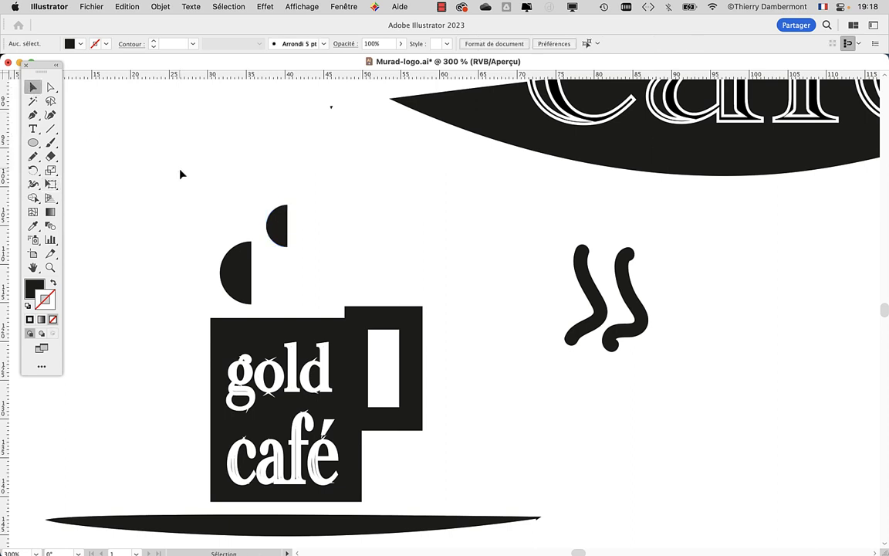
- Place a copy of the small half circle, mirrored about the vertical axis, just above and to the left of it
{"action": "left_click", "coordinate": [283, 229]}
{"action": "left_click_drag", "start_coordinate": [282, 229], "coordinate": [242, 198]}
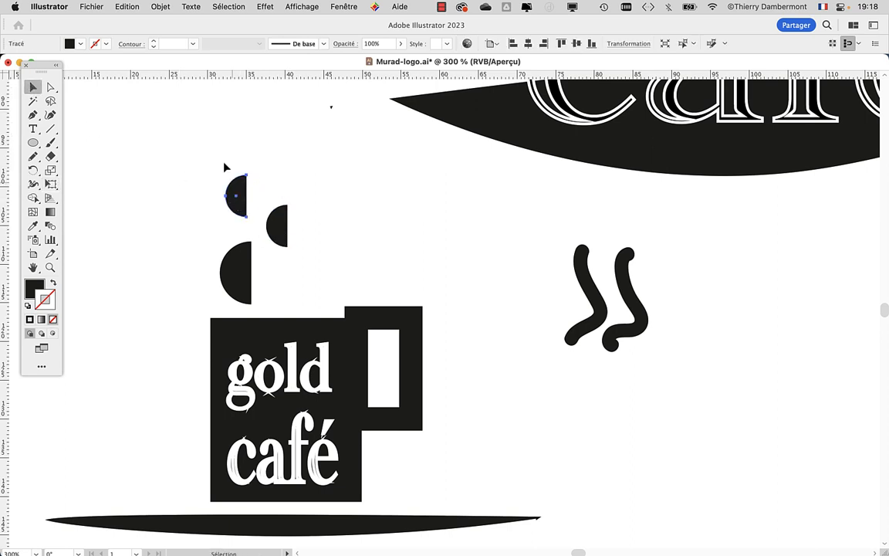
{"action": "left_click", "coordinate": [160, 6]}
{"action": "mouse_move", "coordinate": [232, 24]}
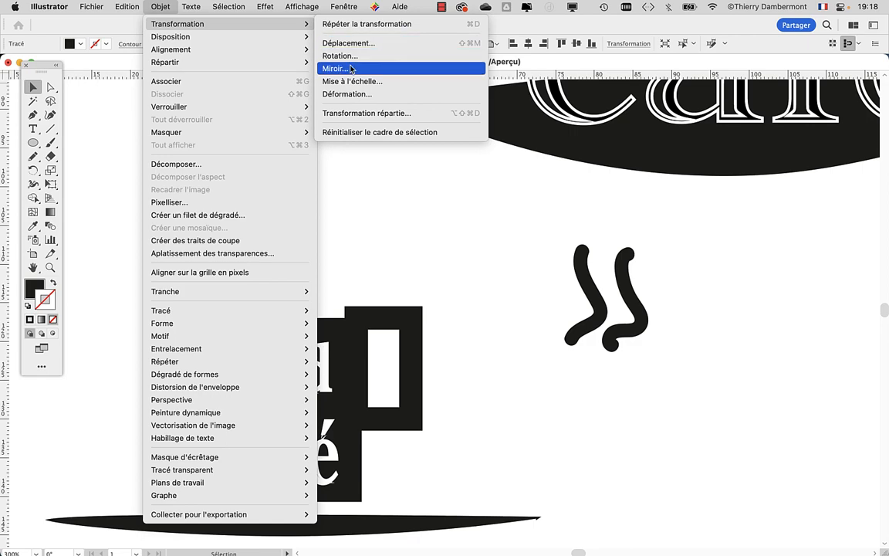
{"action": "left_click", "coordinate": [351, 68]}
{"action": "left_click", "coordinate": [770, 222]}
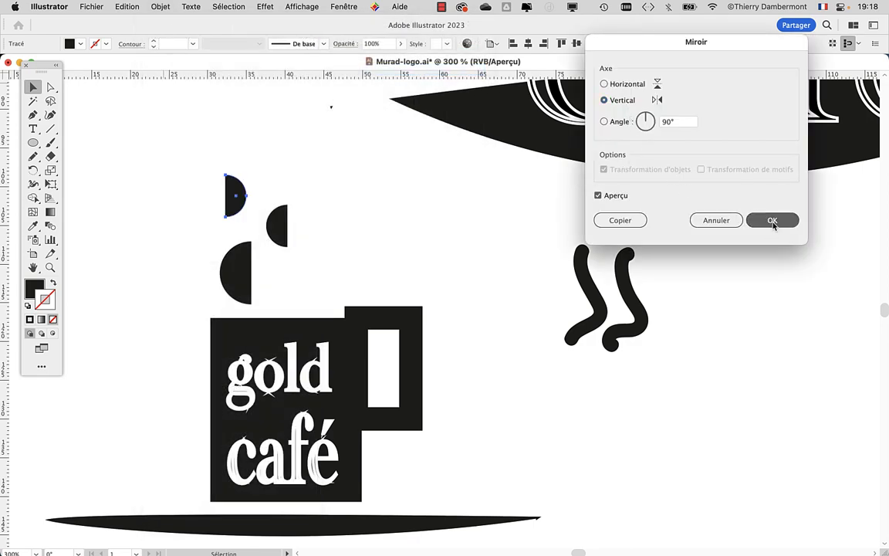
{"action": "left_click_drag", "start_coordinate": [241, 207], "coordinate": [260, 211]}
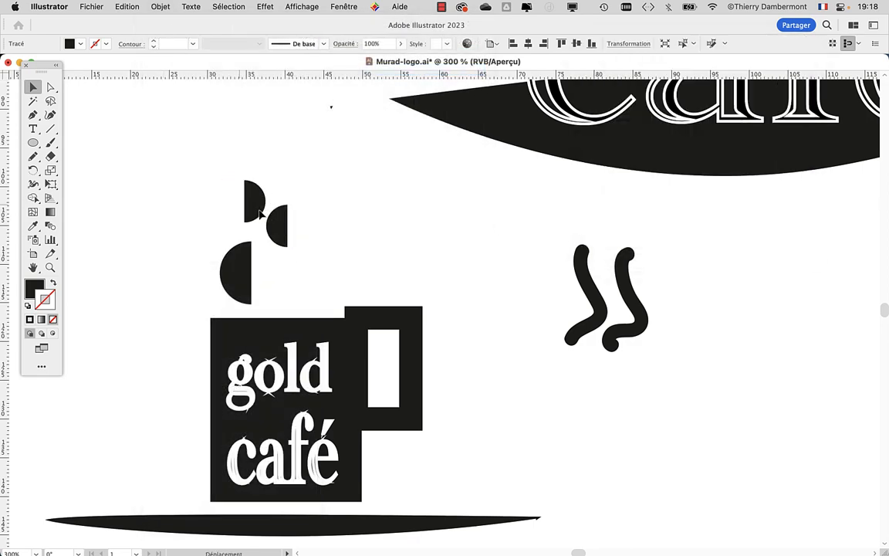
{"action": "left_click", "coordinate": [282, 269]}
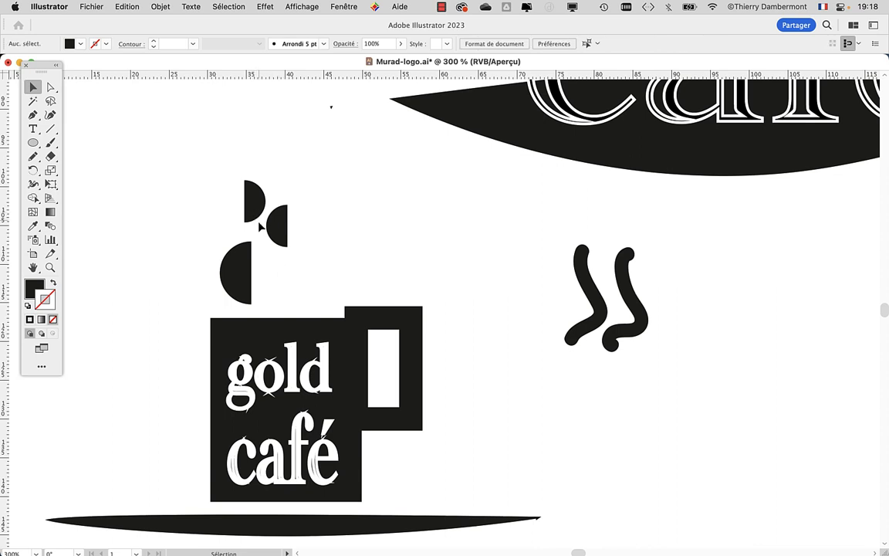
- Move the three half circles together down and slightly right so the largest overlaps the mug's upper edge
{"action": "left_click_drag", "start_coordinate": [218, 170], "coordinate": [260, 288]}
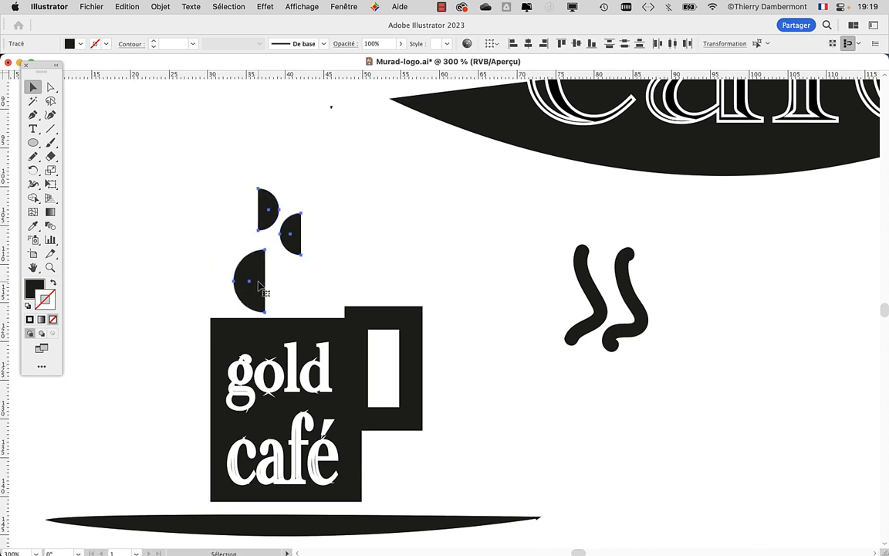
{"action": "left_click_drag", "start_coordinate": [260, 287], "coordinate": [262, 307]}
{"action": "scroll", "coordinate": [262, 308], "scroll_direction": "up", "scroll_amount": 2}
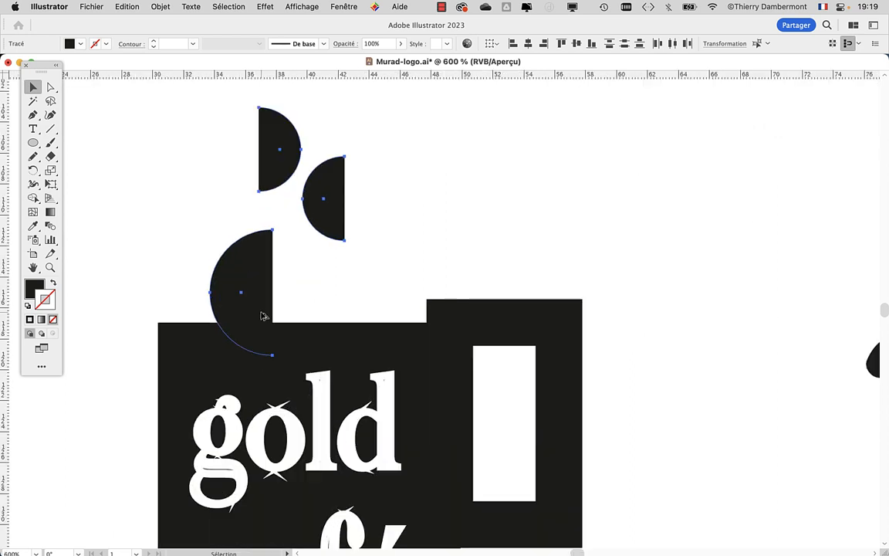
- Draw a thin horizontal rectangle across the large half circle, just above the mug's upper edge, and fill it white
{"action": "left_click_drag", "start_coordinate": [33, 143], "coordinate": [77, 143]}
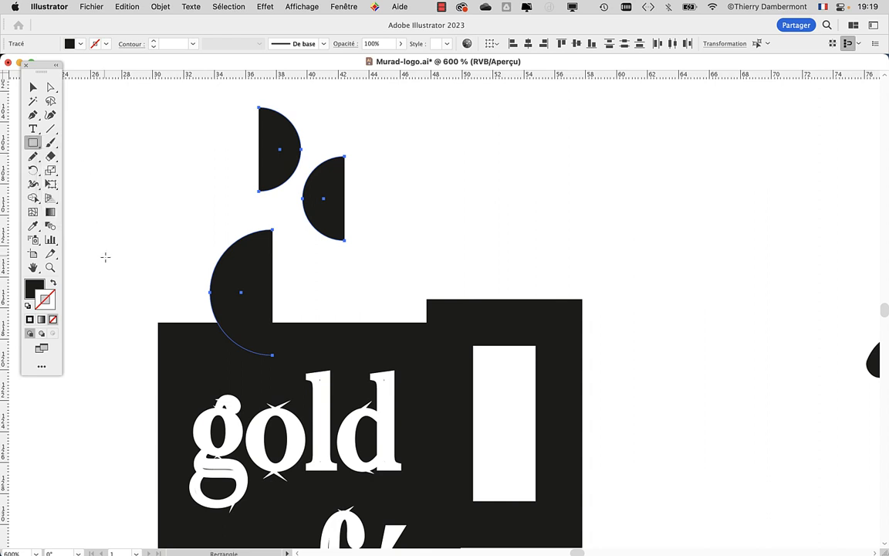
{"action": "left_click_drag", "start_coordinate": [147, 312], "coordinate": [294, 318]}
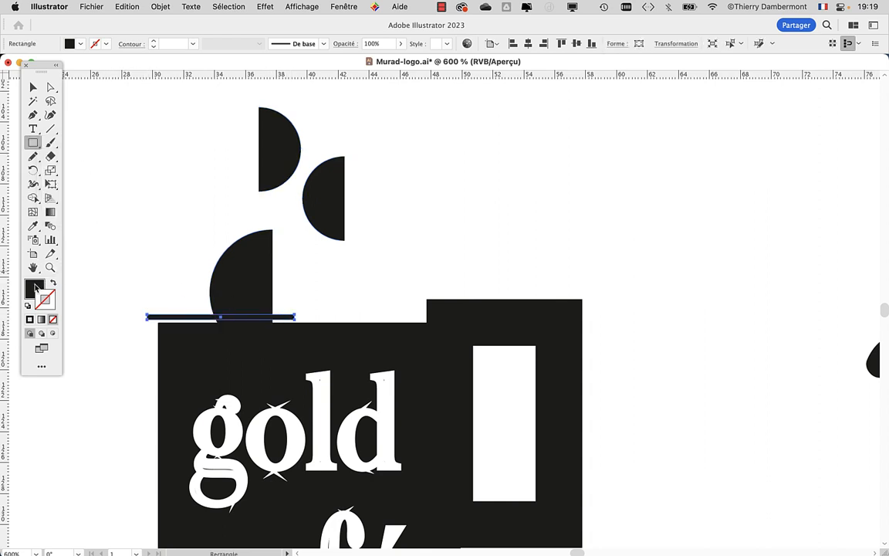
{"action": "key", "text": "F6"}
{"action": "left_click", "coordinate": [341, 6]}
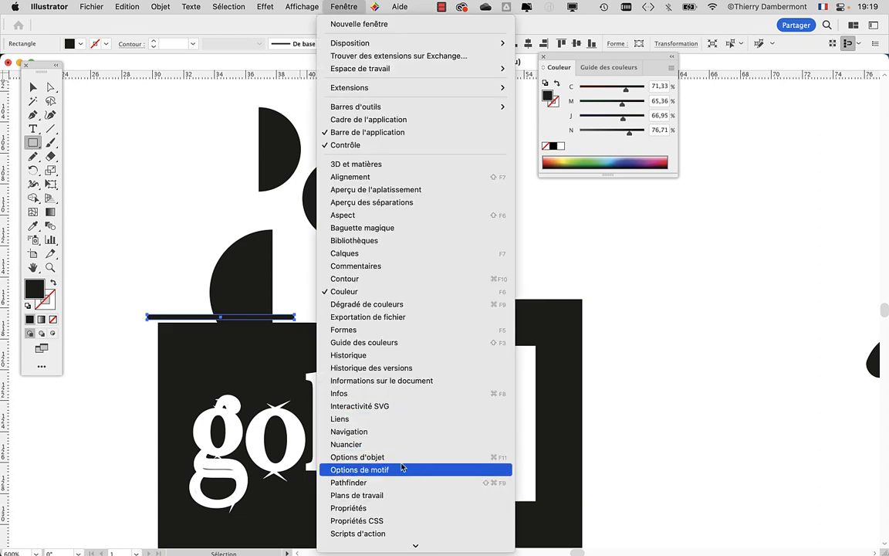
{"action": "left_click", "coordinate": [404, 500]}
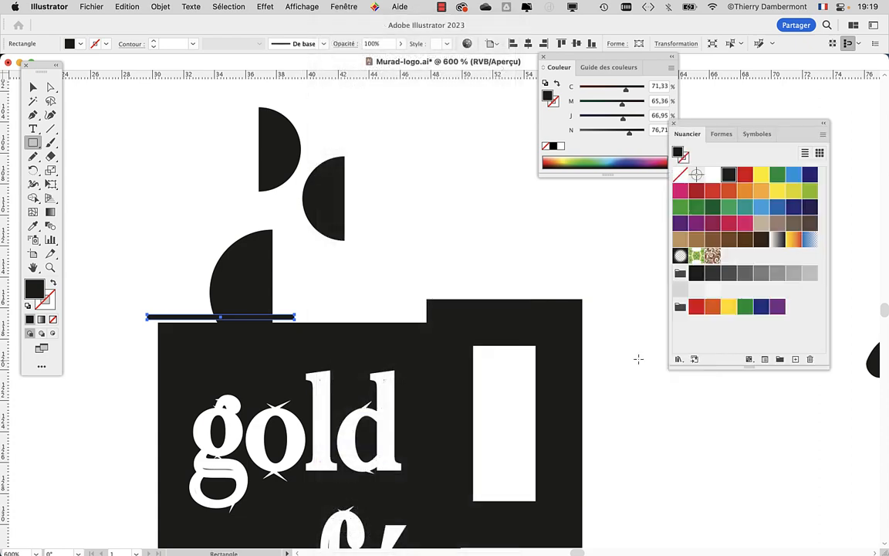
{"action": "left_click", "coordinate": [712, 177]}
{"action": "key", "text": "v"}
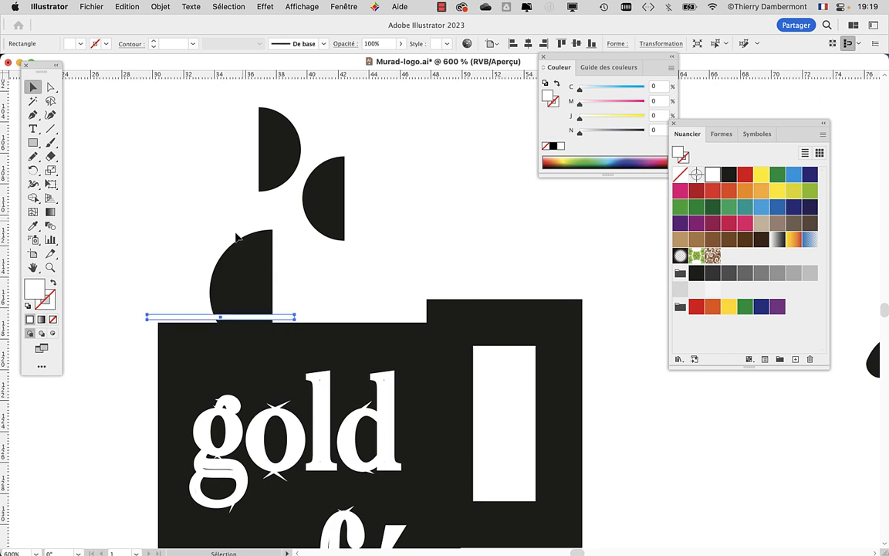
- Try to shift the white strip towards the mug's upper edge and display the document grid
{"action": "scroll", "coordinate": [220, 314], "scroll_direction": "up", "scroll_amount": 2}
{"action": "left_click_drag", "start_coordinate": [208, 323], "coordinate": [217, 328]}
{"action": "left_click", "coordinate": [302, 6]}
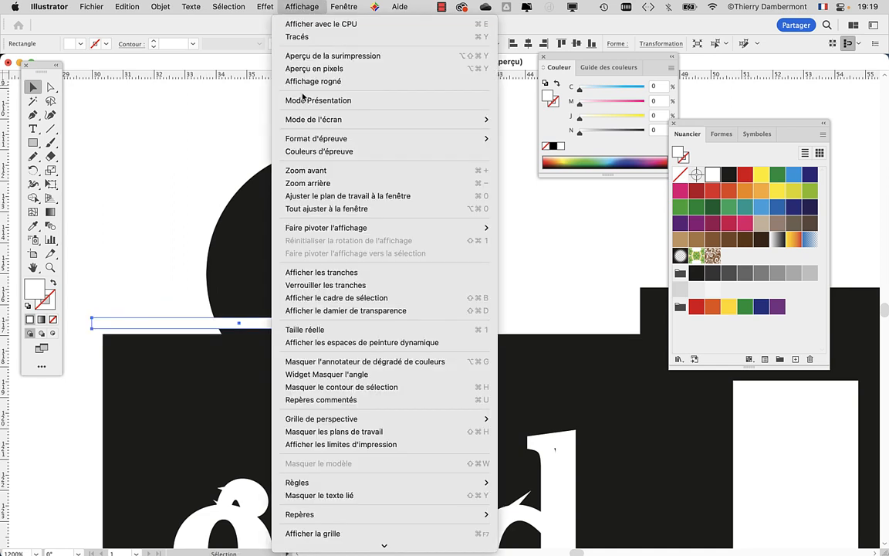
{"action": "scroll", "coordinate": [353, 204], "scroll_direction": "down", "scroll_amount": 3}
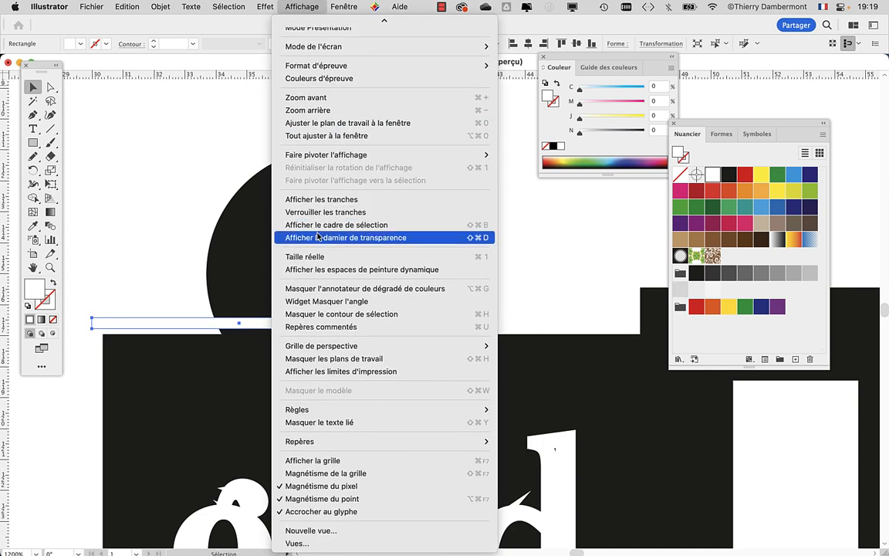
{"action": "left_click", "coordinate": [318, 460]}
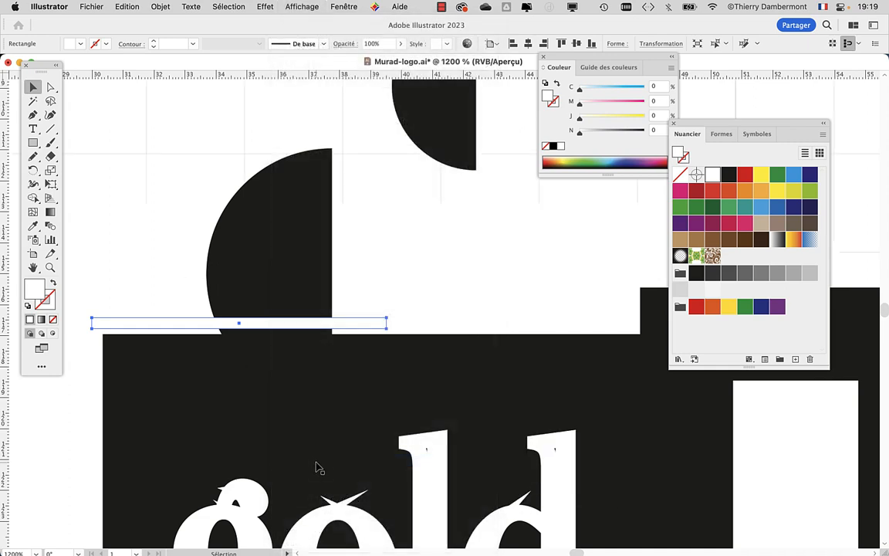
- Turn off pixel snapping and lower the white strip until it sits flush on the mug's upper edge
{"action": "left_click", "coordinate": [303, 7]}
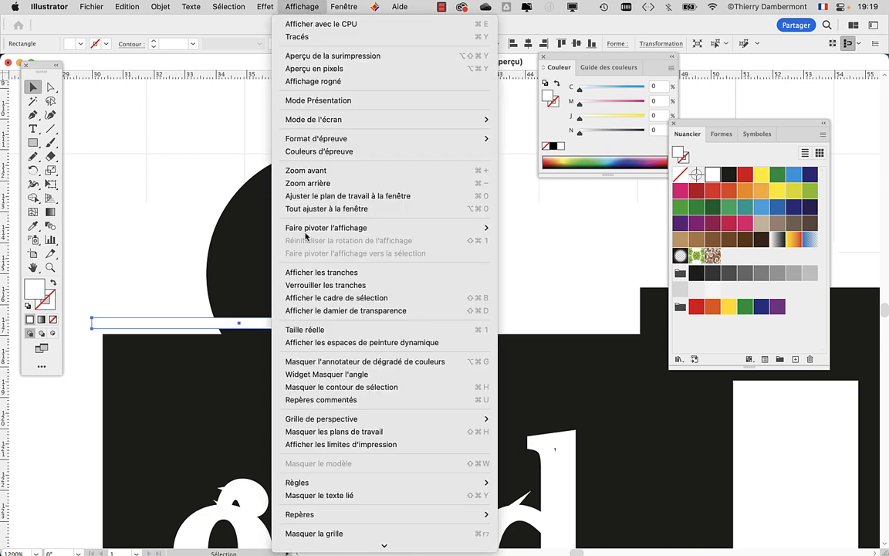
{"action": "scroll", "coordinate": [293, 270], "scroll_direction": "down", "scroll_amount": 3}
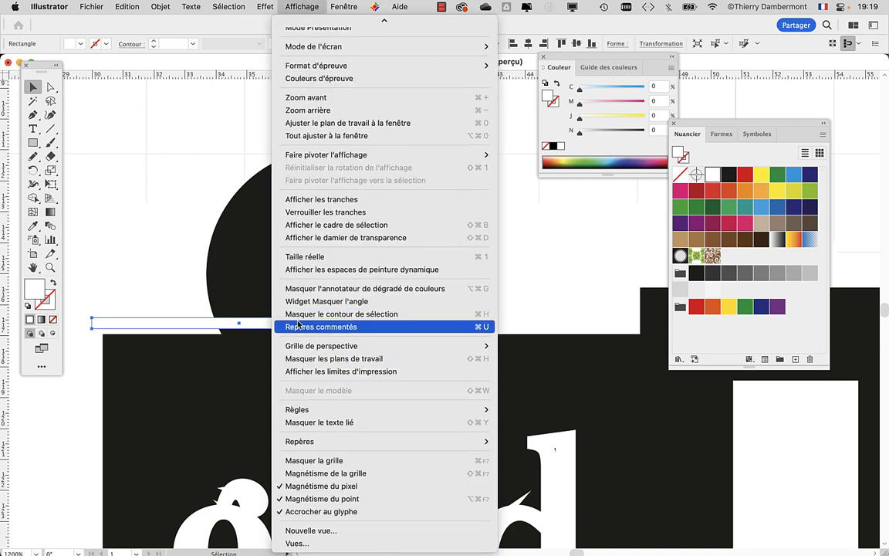
{"action": "left_click", "coordinate": [322, 485]}
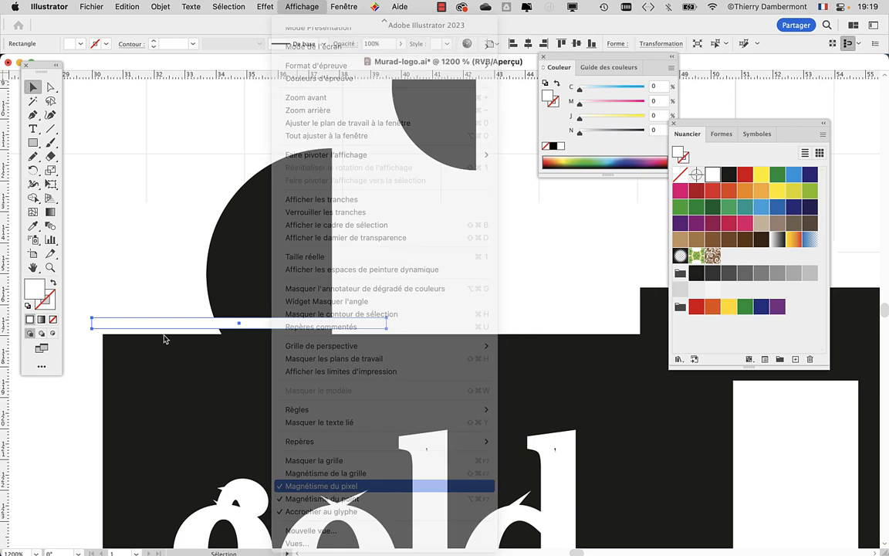
{"action": "left_click_drag", "start_coordinate": [160, 328], "coordinate": [178, 323]}
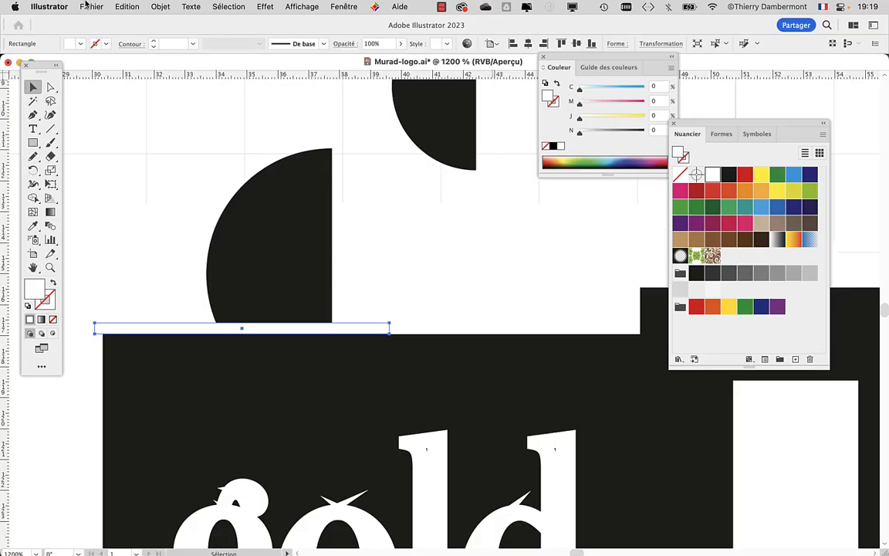
{"action": "left_click", "coordinate": [90, 6]}
{"action": "left_click", "coordinate": [175, 329]}
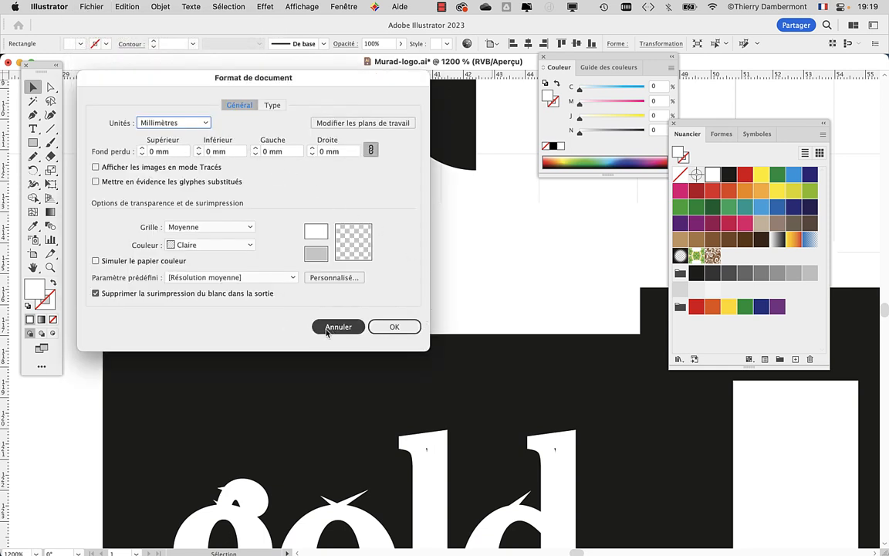
{"action": "left_click", "coordinate": [355, 122]}
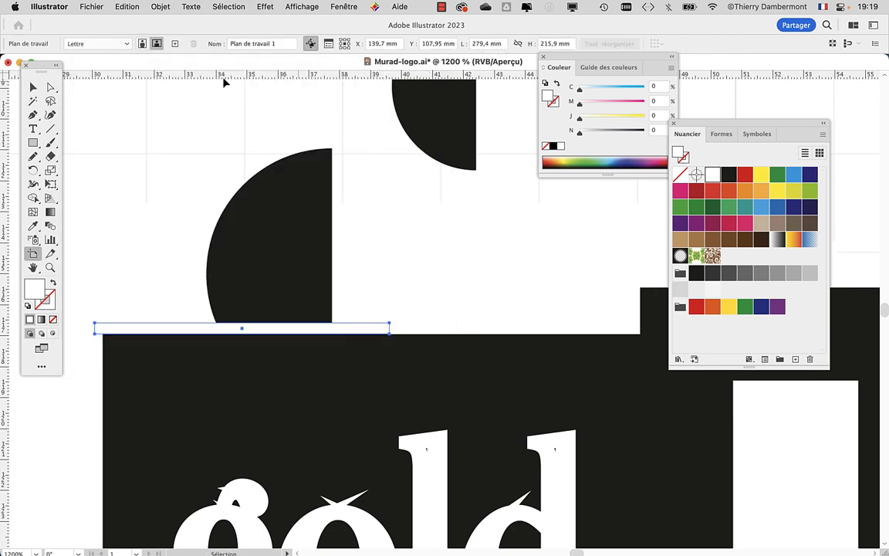
{"action": "left_click", "coordinate": [33, 87]}
{"action": "left_click", "coordinate": [353, 266]}
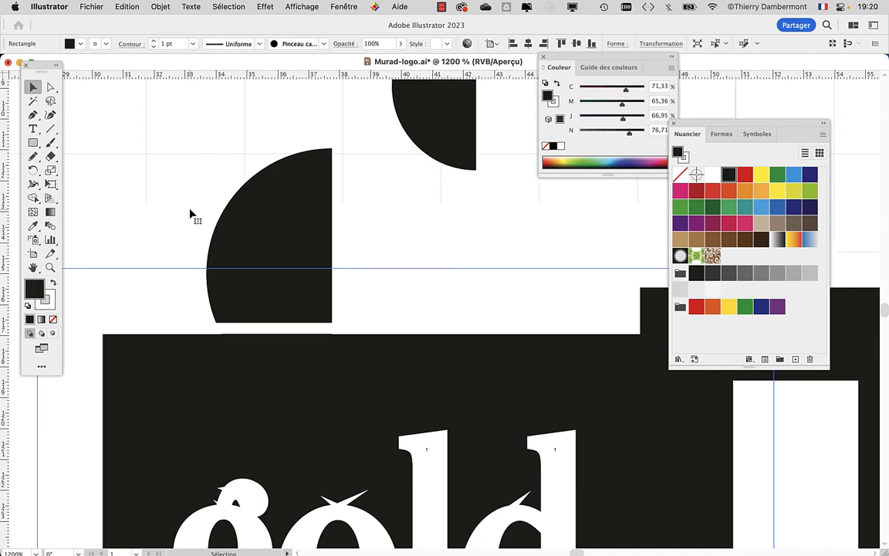
- Deselect all the artwork and hide the document grid
{"action": "scroll", "coordinate": [204, 282], "scroll_direction": "down", "scroll_amount": 3, "text": "alt"}
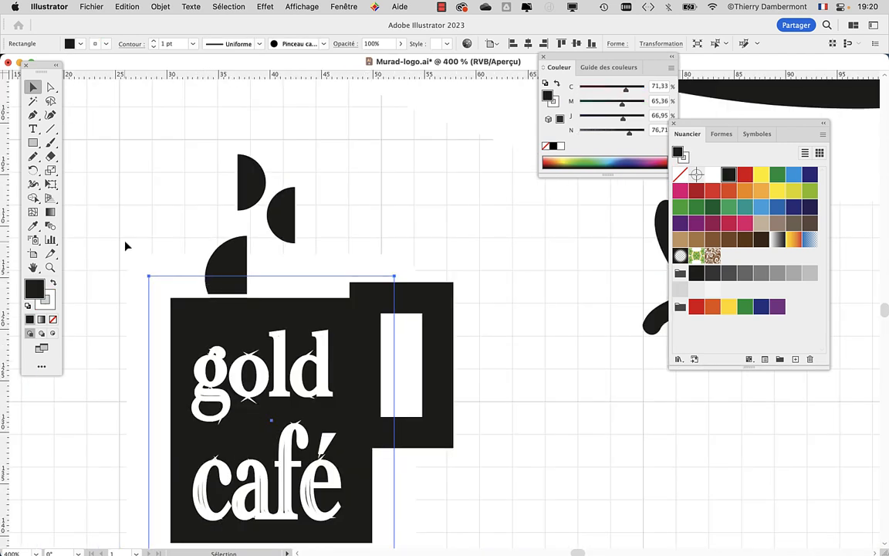
{"action": "left_click", "coordinate": [129, 243]}
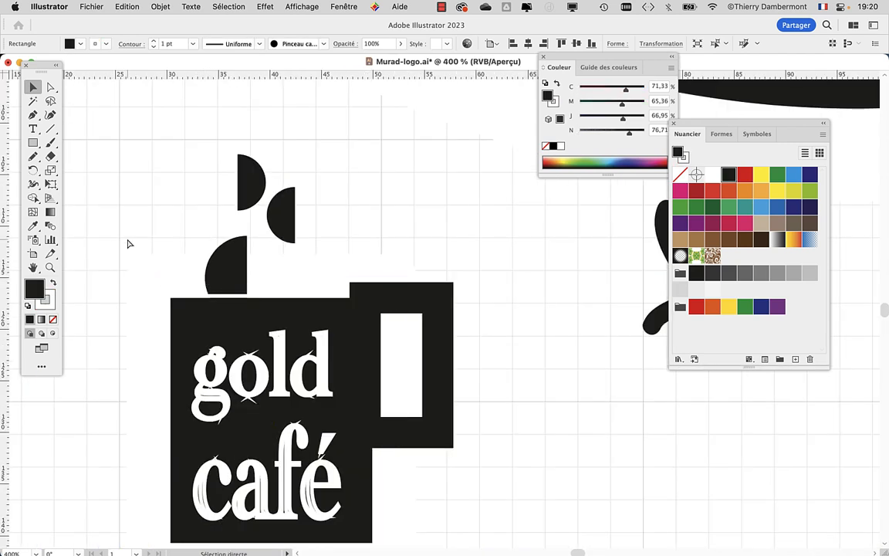
{"action": "key", "text": "super+h"}
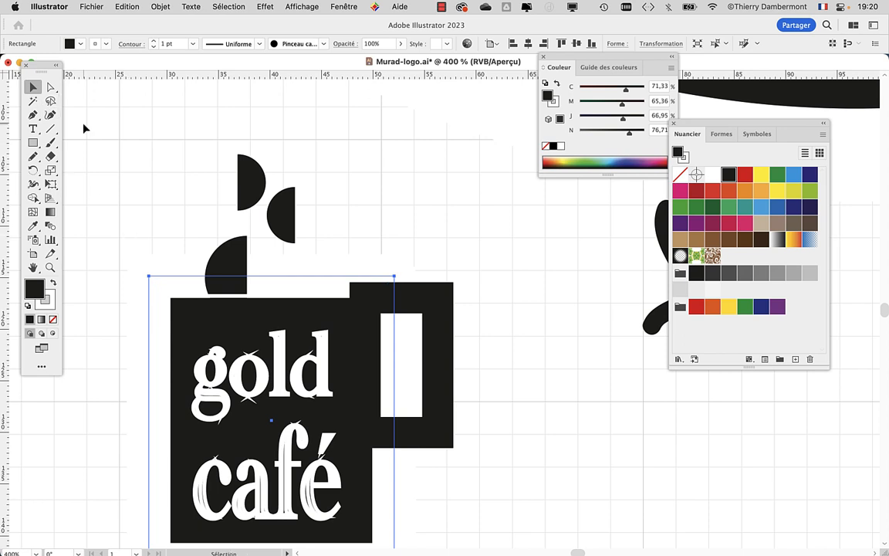
{"action": "left_click", "coordinate": [83, 125]}
{"action": "left_click", "coordinate": [302, 6]}
{"action": "scroll", "coordinate": [364, 436], "scroll_direction": "down", "scroll_amount": 2}
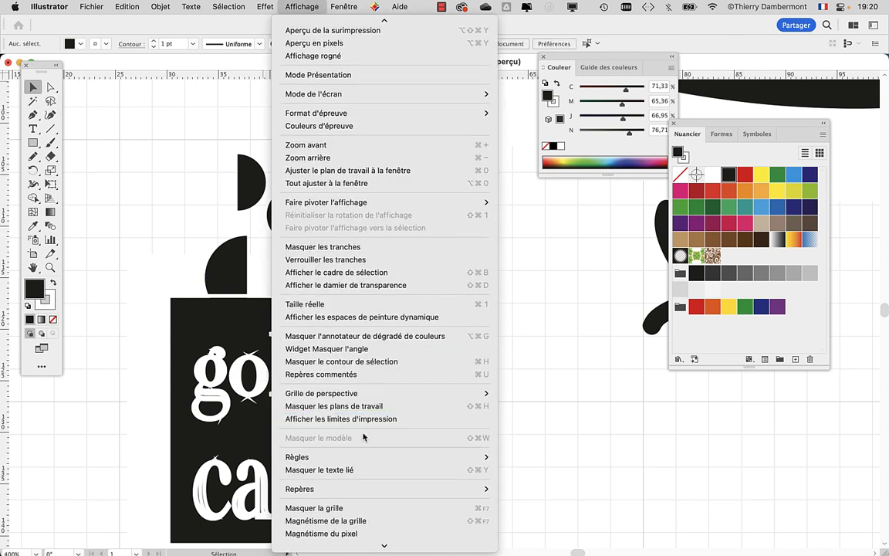
{"action": "scroll", "coordinate": [362, 423], "scroll_direction": "down", "scroll_amount": 2}
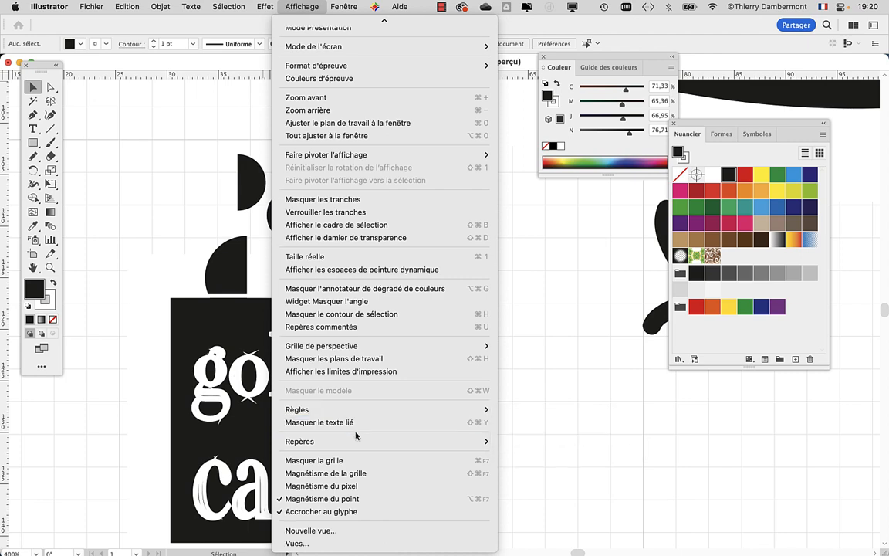
{"action": "left_click", "coordinate": [353, 460]}
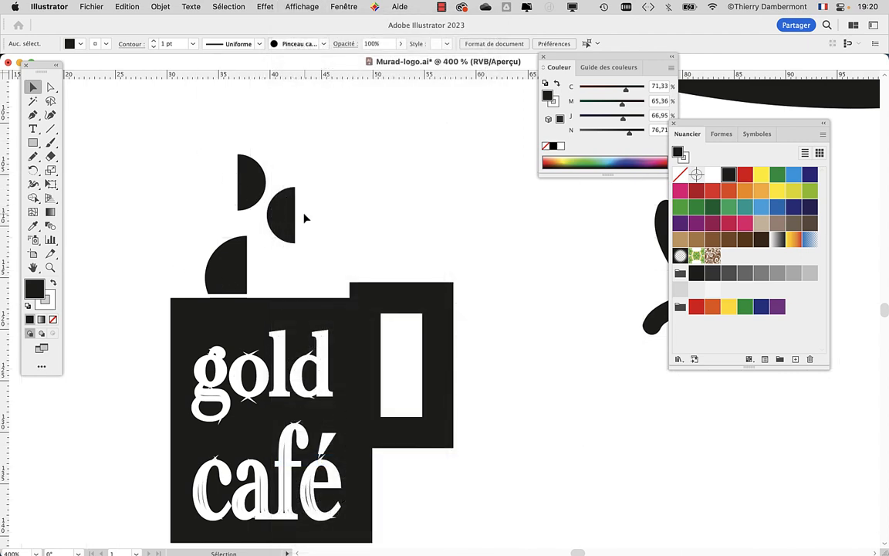
- Enlarge the three half circles together proportionally by about a quarter, keeping the group's lower-left corner in place
{"action": "left_click", "coordinate": [278, 199]}
{"action": "left_click", "coordinate": [248, 185], "text": "shift"}
{"action": "left_click", "coordinate": [226, 262], "text": "shift"}
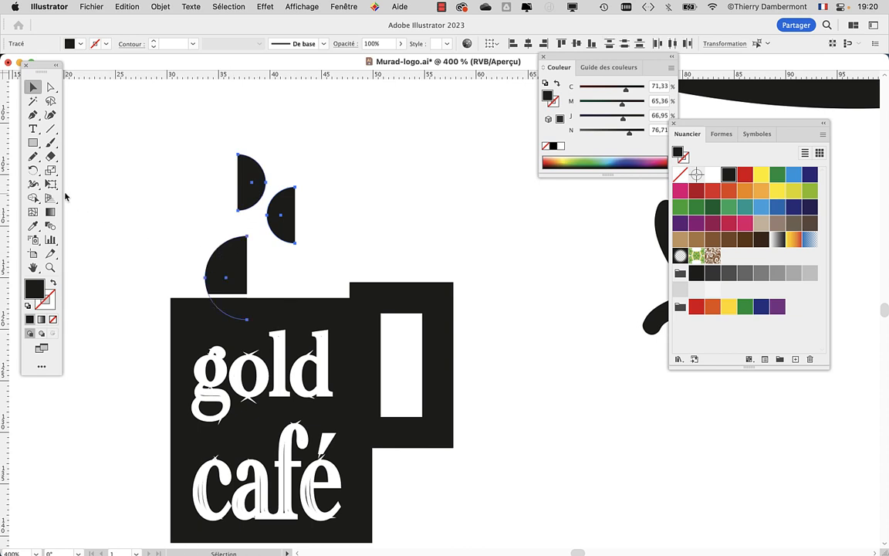
{"action": "left_click", "coordinate": [50, 184]}
{"action": "left_click_drag", "start_coordinate": [297, 154], "coordinate": [333, 127]}
{"action": "left_click", "coordinate": [35, 83]}
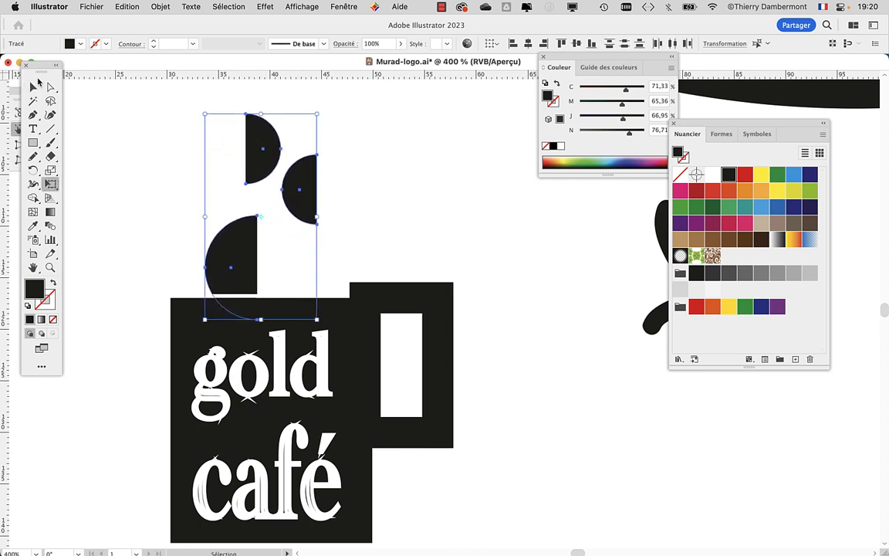
{"action": "left_click", "coordinate": [93, 118]}
{"action": "scroll", "coordinate": [262, 305], "scroll_direction": "down", "scroll_amount": 2}
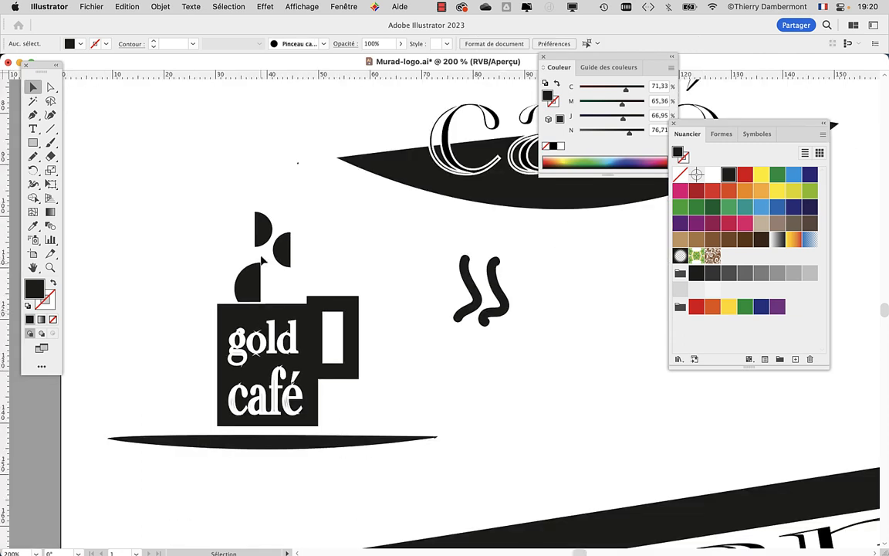
- Place a copy of the left-facing small half circle above the others and scale it proportionally to about two thirds
{"action": "left_click", "coordinate": [265, 242]}
{"action": "scroll", "coordinate": [270, 227], "scroll_direction": "up", "scroll_amount": 2}
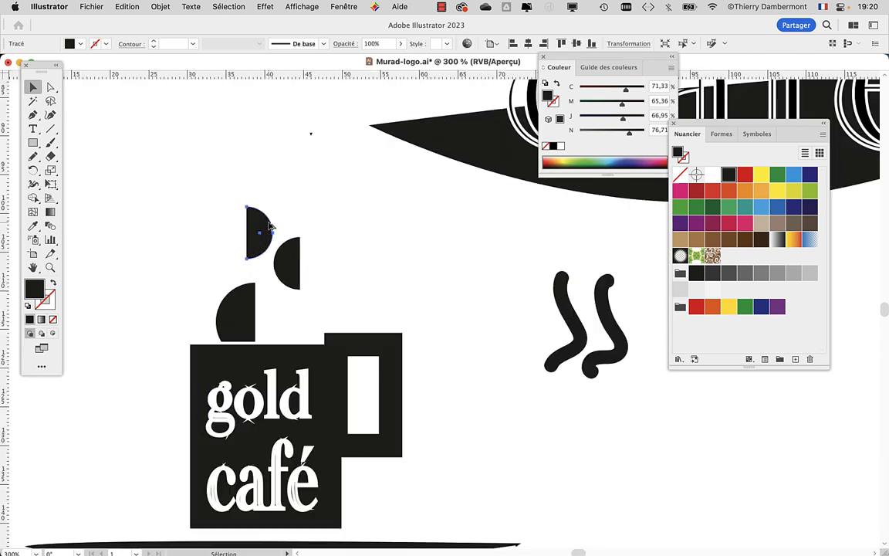
{"action": "left_click", "coordinate": [285, 270]}
{"action": "left_click_drag", "start_coordinate": [286, 270], "coordinate": [293, 197]}
{"action": "left_click", "coordinate": [50, 183]}
{"action": "left_click", "coordinate": [34, 88]}
{"action": "left_click", "coordinate": [187, 193]}
- Shift the right-facing half circle slightly right and up, and move the two smaller left-facing ones together slightly right and up
{"action": "left_click_drag", "start_coordinate": [260, 246], "coordinate": [269, 242]}
{"action": "left_click", "coordinate": [297, 184]}
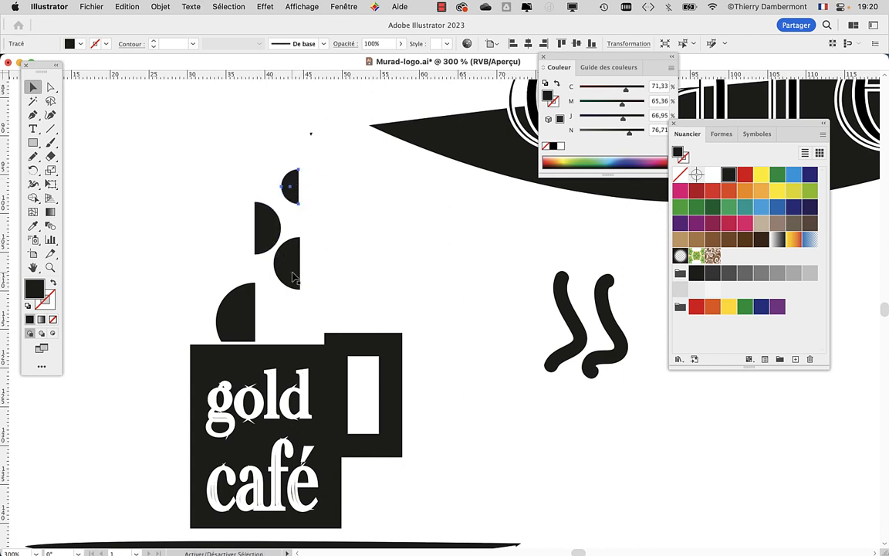
{"action": "left_click", "coordinate": [294, 272], "text": "shift"}
{"action": "left_click_drag", "start_coordinate": [294, 272], "coordinate": [298, 330]}
{"action": "left_click_drag", "start_coordinate": [299, 331], "coordinate": [301, 272]}
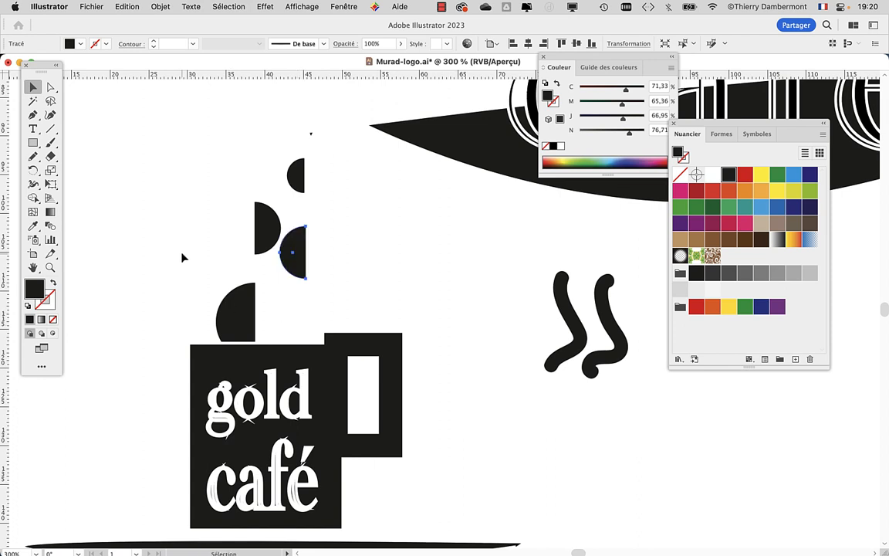
{"action": "left_click", "coordinate": [183, 254]}
- Lower the right-facing half circle onto the large one's upper corner, and raise the neighbouring left-facing one so their curves sit staggered
{"action": "left_click_drag", "start_coordinate": [264, 224], "coordinate": [263, 256]}
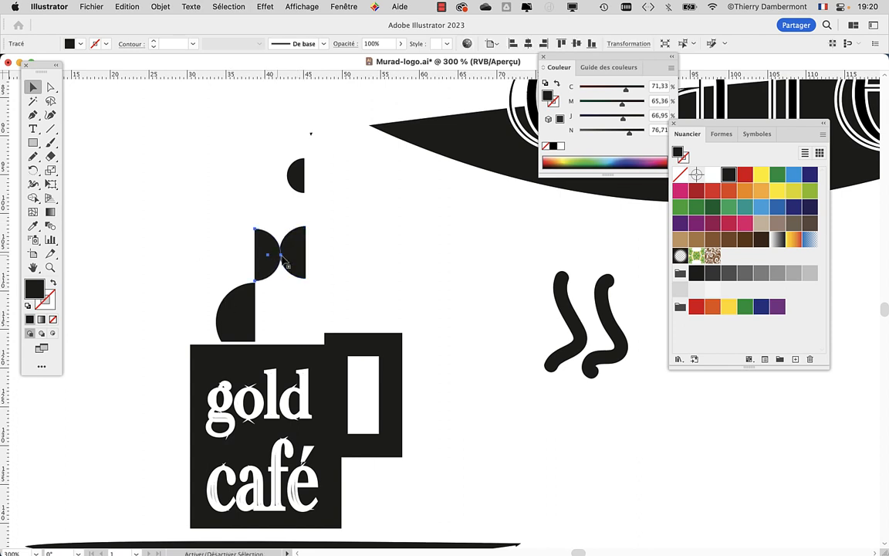
{"action": "left_click", "coordinate": [241, 244]}
{"action": "left_click", "coordinate": [268, 272]}
{"action": "left_click_drag", "start_coordinate": [267, 272], "coordinate": [294, 255]}
- Mirror the smallest half circle about the vertical axis and place it on the upper corner of the left-facing one below
{"action": "left_click", "coordinate": [296, 176]}
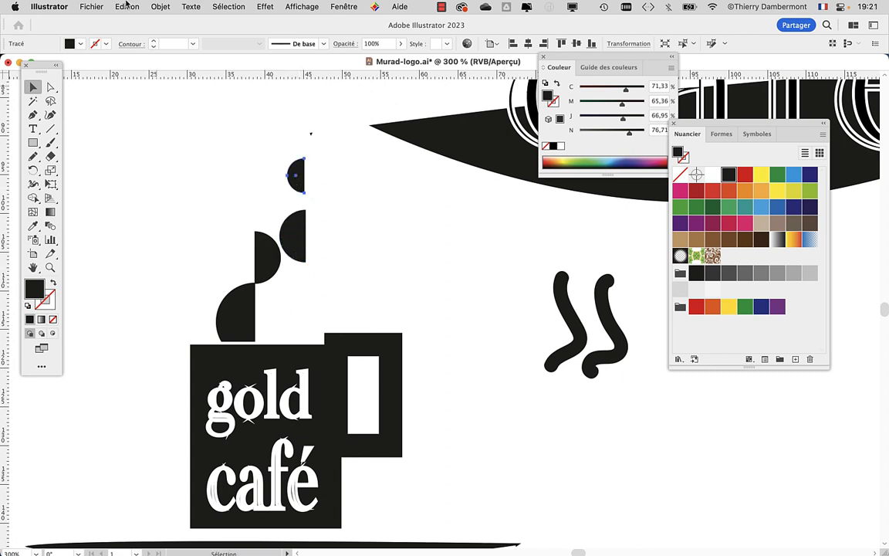
{"action": "left_click", "coordinate": [157, 6]}
{"action": "mouse_move", "coordinate": [185, 24]}
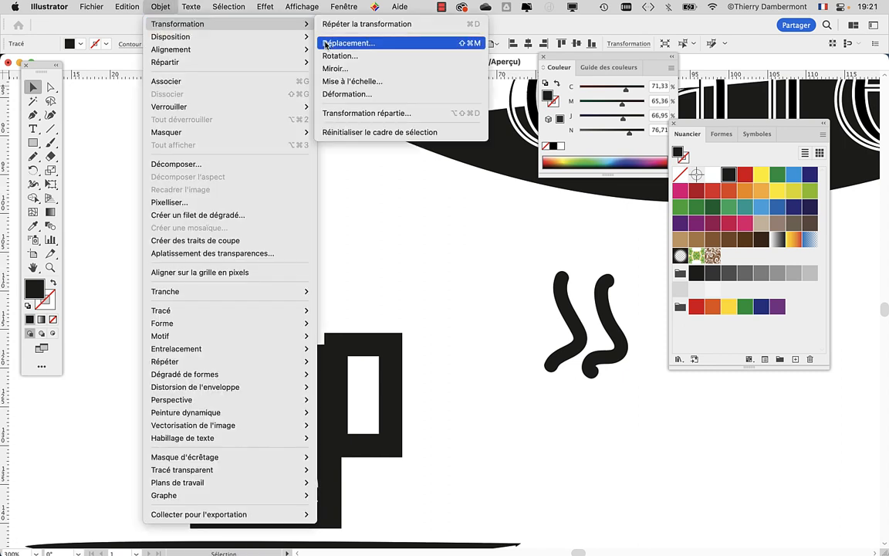
{"action": "left_click", "coordinate": [359, 69]}
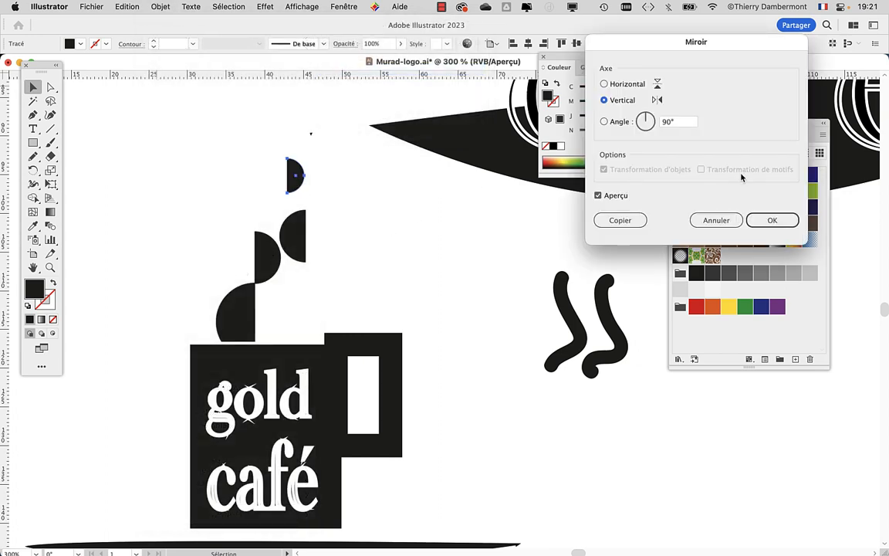
{"action": "key", "text": "Return"}
{"action": "left_click_drag", "start_coordinate": [294, 176], "coordinate": [309, 193]}
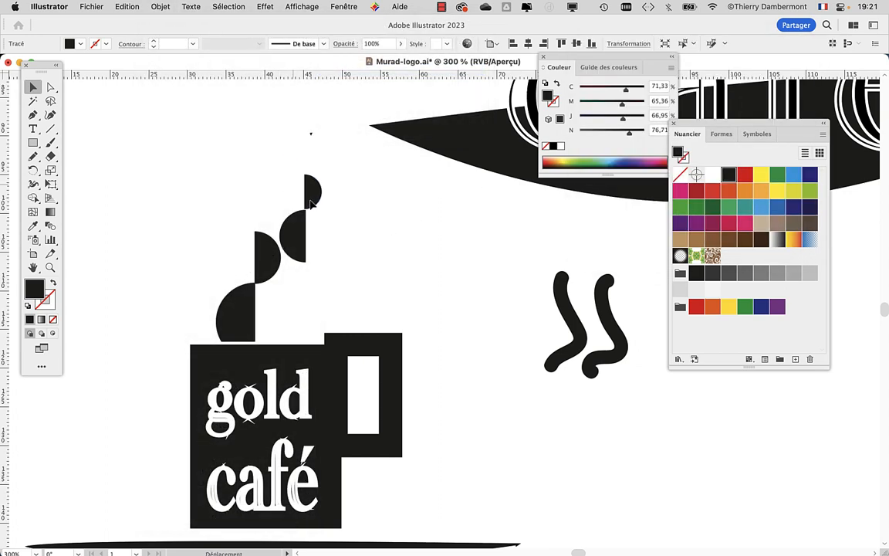
{"action": "left_click", "coordinate": [317, 305]}
{"action": "scroll", "coordinate": [290, 284], "scroll_direction": "up", "scroll_amount": 2}
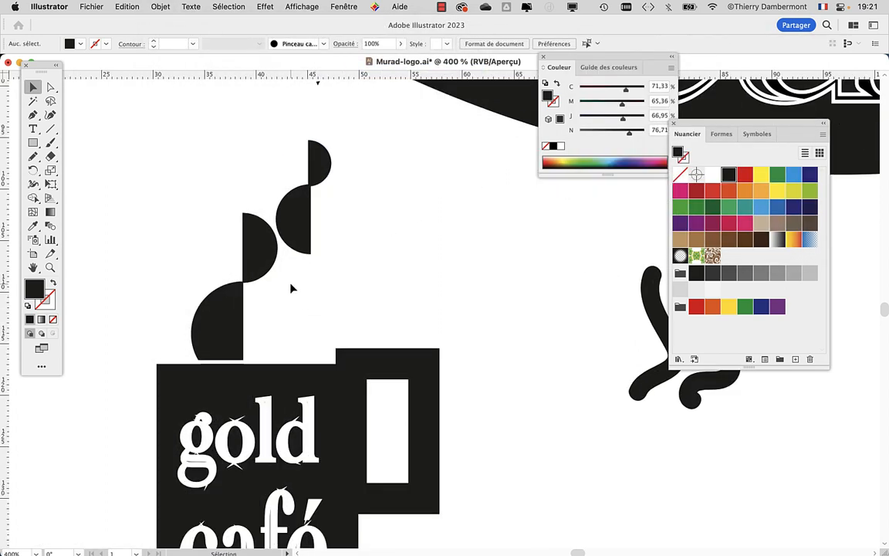
{"action": "scroll", "coordinate": [289, 293], "scroll_direction": "down", "scroll_amount": 1}
{"action": "scroll", "coordinate": [279, 277], "scroll_direction": "up", "scroll_amount": 1}
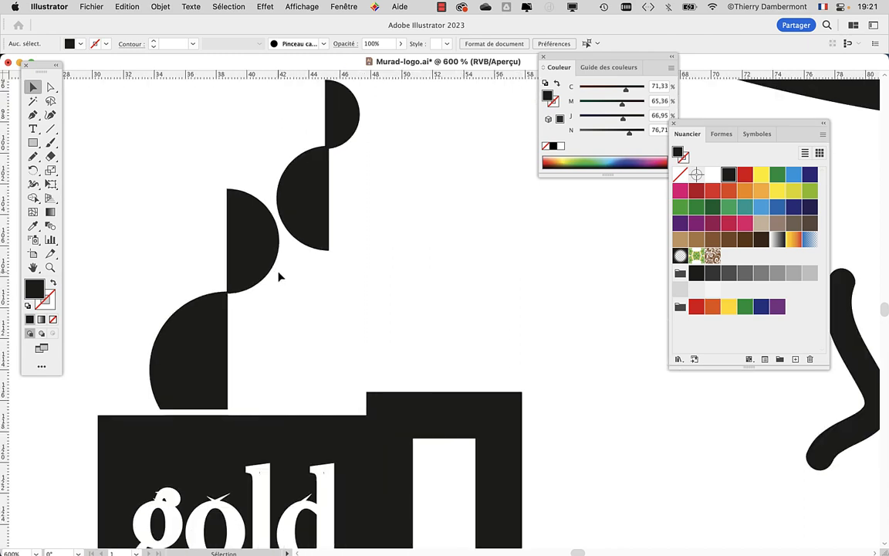
{"action": "scroll", "coordinate": [286, 289], "scroll_direction": "down", "scroll_amount": 1}
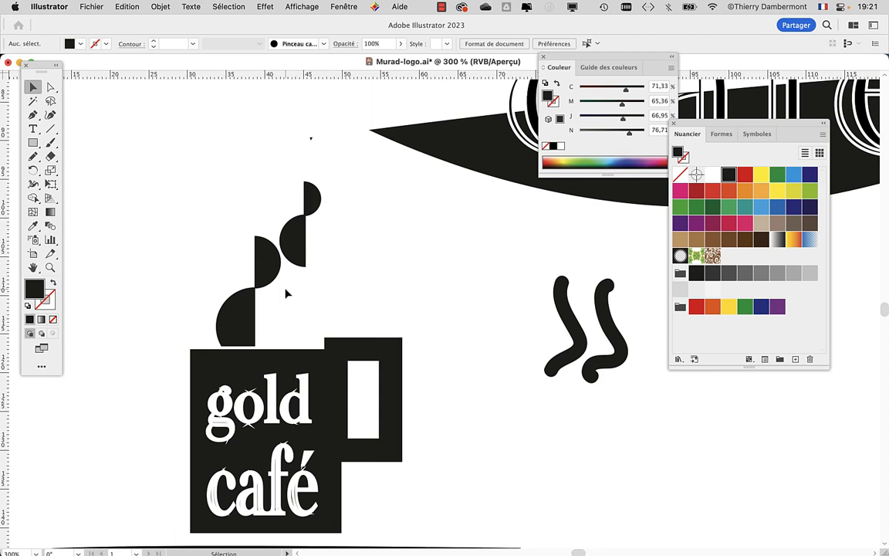
{"action": "left_click", "coordinate": [328, 363]}
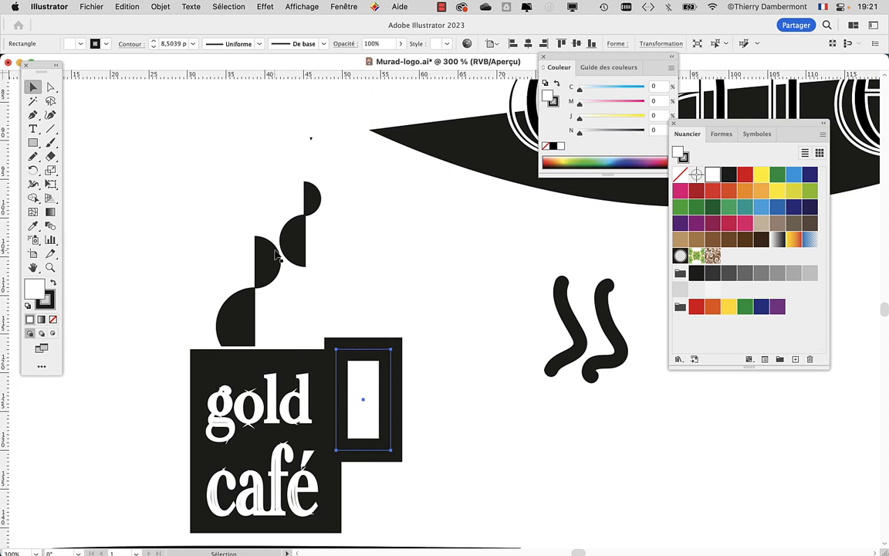
{"action": "scroll", "coordinate": [276, 252], "scroll_direction": "up", "scroll_amount": 1}
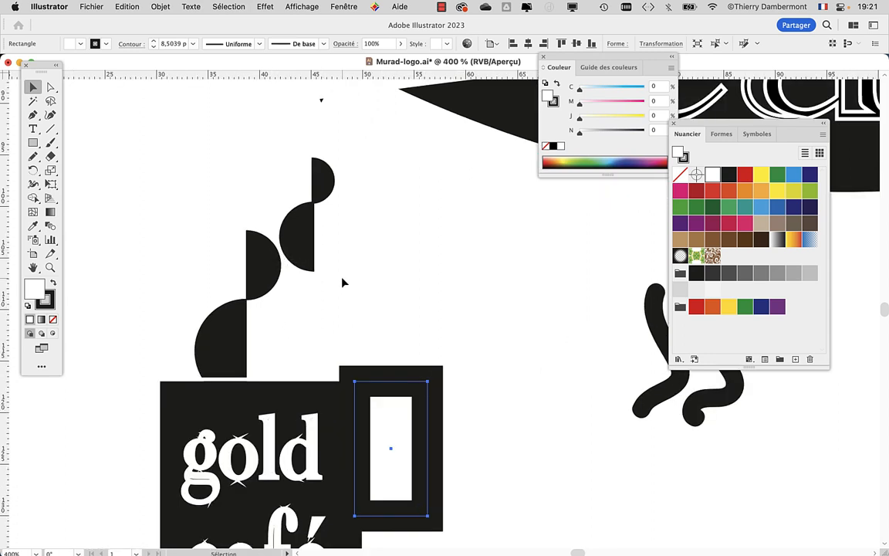
{"action": "left_click", "coordinate": [373, 310]}
- Delete the zigzag steam strokes above the plain black mug with the tilted handle
{"action": "scroll", "coordinate": [374, 311], "scroll_direction": "down", "scroll_amount": 2}
{"action": "left_click_drag", "start_coordinate": [442, 393], "coordinate": [264, 351]}
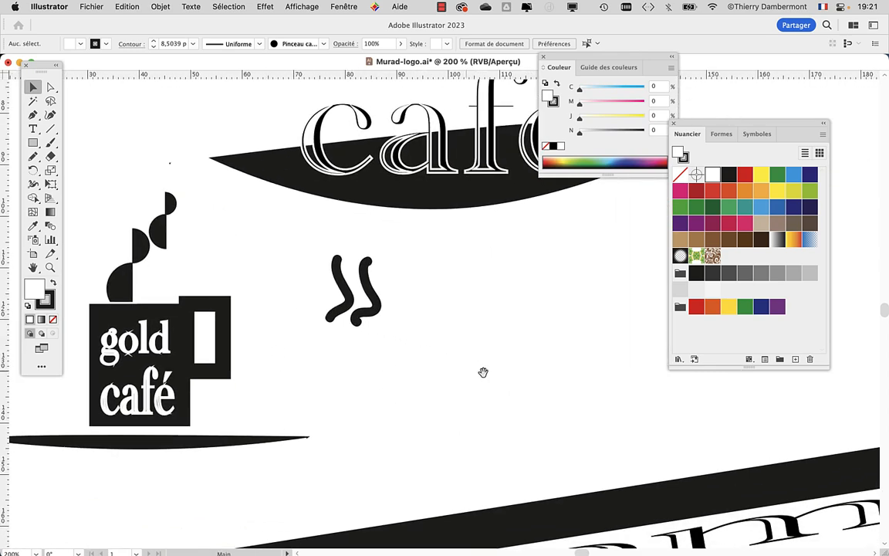
{"action": "left_click_drag", "start_coordinate": [483, 372], "coordinate": [253, 423]}
{"action": "left_click_drag", "start_coordinate": [583, 330], "coordinate": [224, 411]}
{"action": "scroll", "coordinate": [382, 235], "scroll_direction": "up", "scroll_amount": 1}
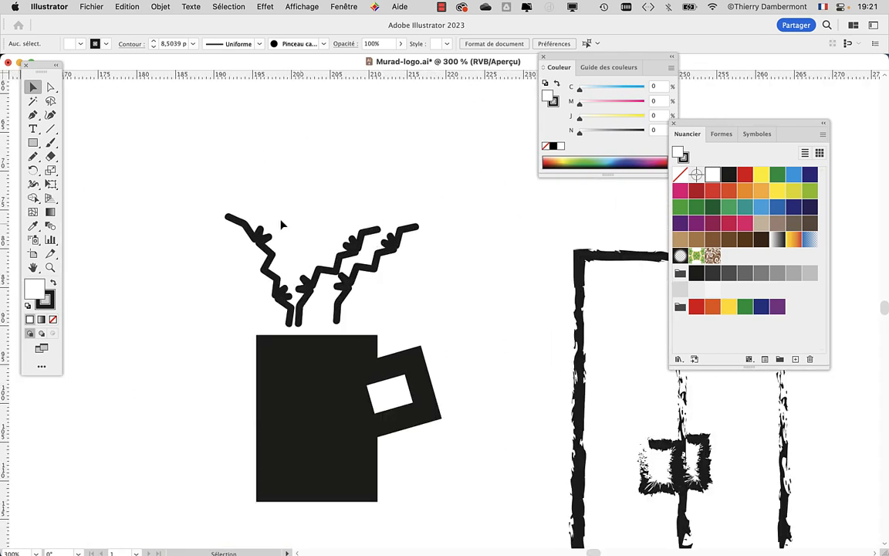
{"action": "scroll", "coordinate": [220, 212], "scroll_direction": "up", "scroll_amount": 2}
{"action": "left_click_drag", "start_coordinate": [399, 311], "coordinate": [268, 274]}
{"action": "scroll", "coordinate": [269, 284], "scroll_direction": "down", "scroll_amount": 3}
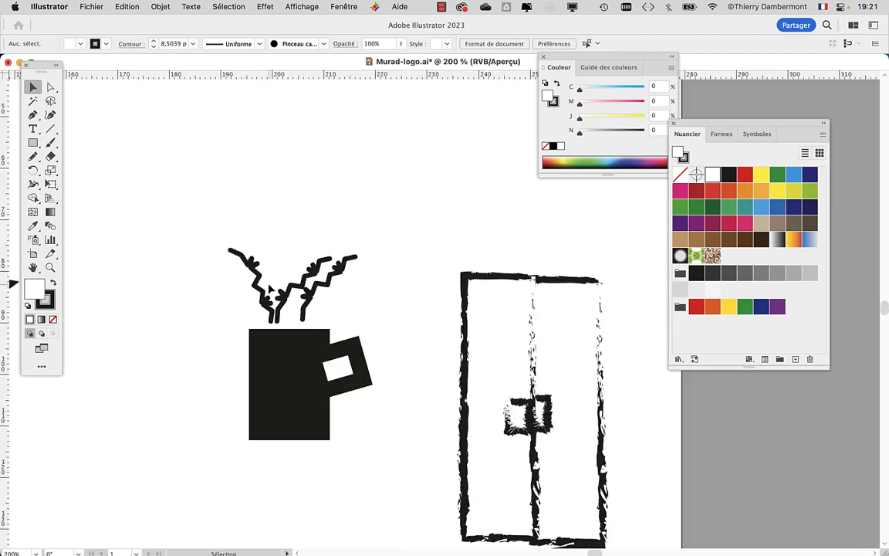
{"action": "scroll", "coordinate": [246, 261], "scroll_direction": "up", "scroll_amount": 1}
{"action": "left_click_drag", "start_coordinate": [178, 261], "coordinate": [136, 218]}
{"action": "left_click_drag", "start_coordinate": [165, 170], "coordinate": [320, 262]}
{"action": "key", "text": "Delete"}
- Draw an upright triangle about 2 mm wide with the Polygon tool above the plain black mug
{"action": "scroll", "coordinate": [202, 305], "scroll_direction": "up", "scroll_amount": 1}
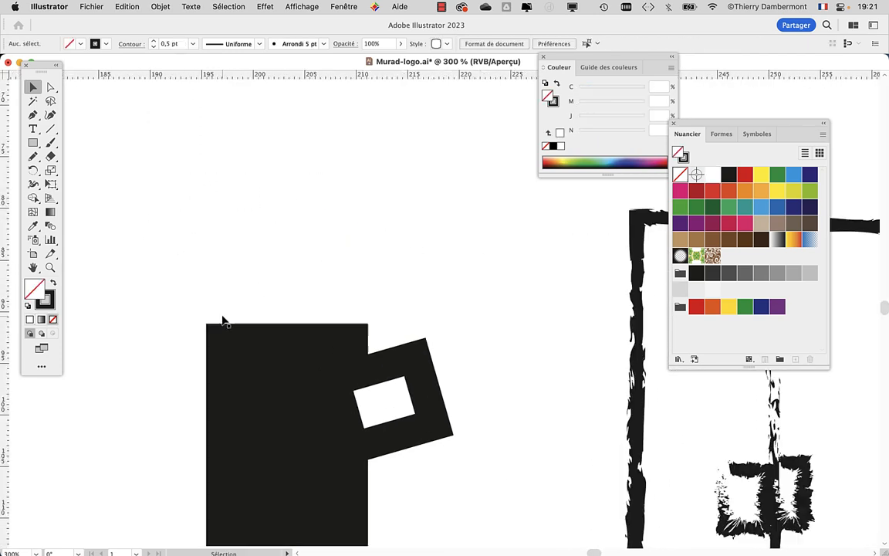
{"action": "scroll", "coordinate": [181, 284], "scroll_direction": "up", "scroll_amount": 1}
{"action": "scroll", "coordinate": [213, 286], "scroll_direction": "down", "scroll_amount": 1}
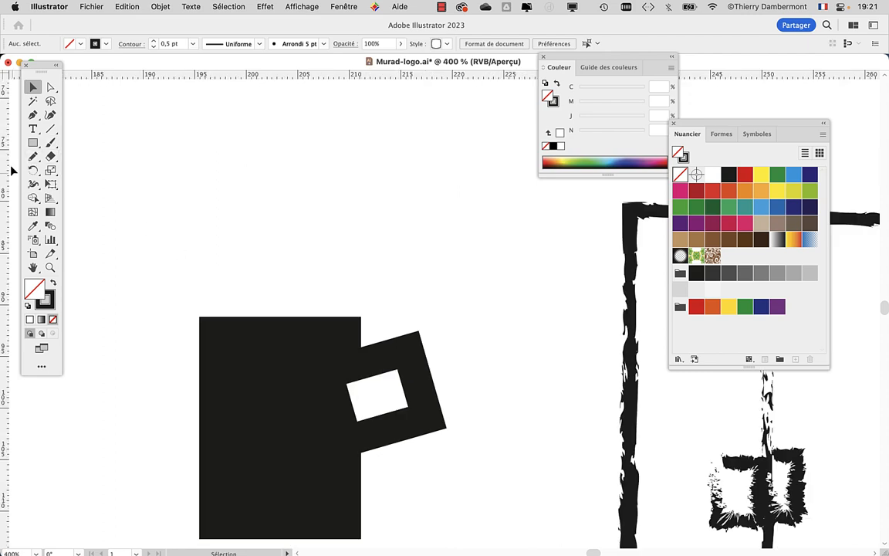
{"action": "left_click", "coordinate": [32, 144]}
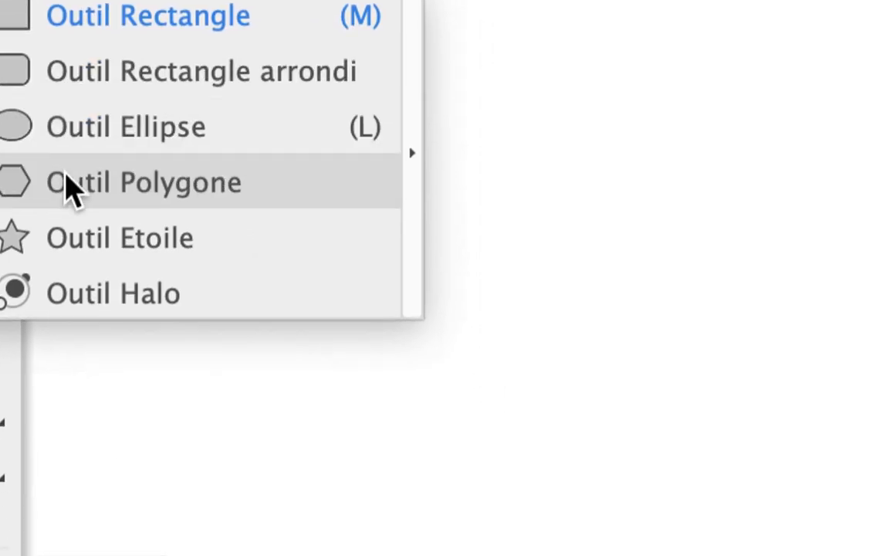
{"action": "left_click", "coordinate": [66, 185]}
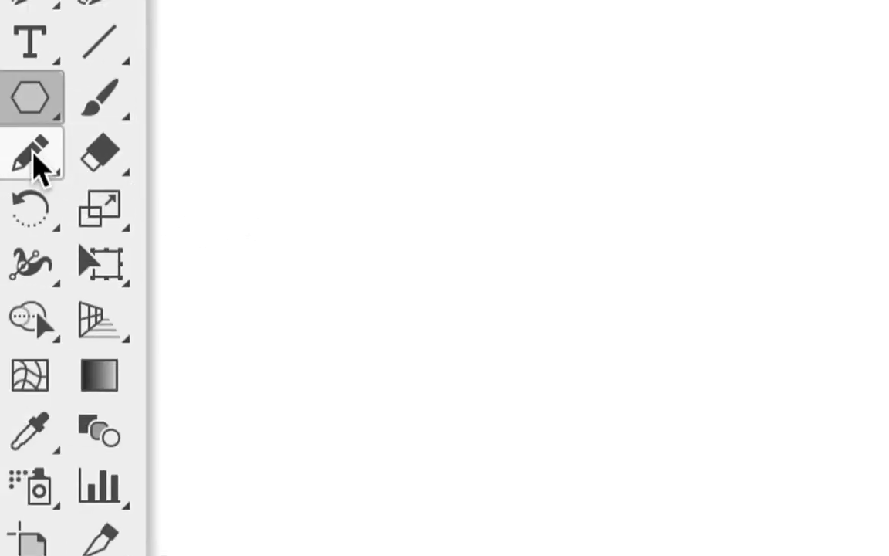
{"action": "mouse_move", "coordinate": [247, 214]}
{"action": "left_mouse_down"}
{"action": "mouse_move", "coordinate": [260, 225]}
{"action": "mouse_move", "coordinate": [256, 197]}
{"action": "mouse_move", "coordinate": [235, 183]}
{"action": "mouse_move", "coordinate": [253, 206]}
{"action": "left_mouse_up"}
{"action": "key", "text": "Down"}
{"action": "key", "text": "Down"}
{"action": "key", "text": "Down"}
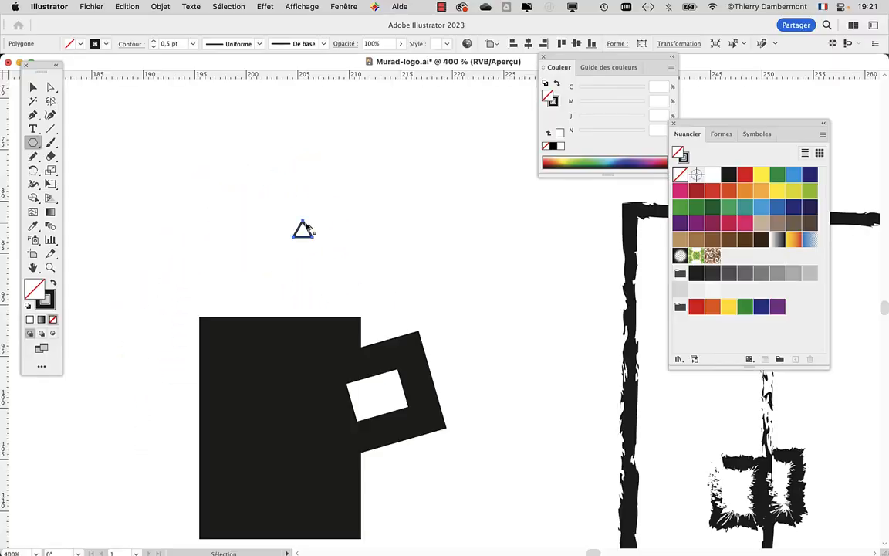
- Rotate the triangle 90° so its tip points left, and swap its fill and stroke to make it solid black
{"action": "scroll", "coordinate": [290, 240], "scroll_direction": "up", "scroll_amount": 2}
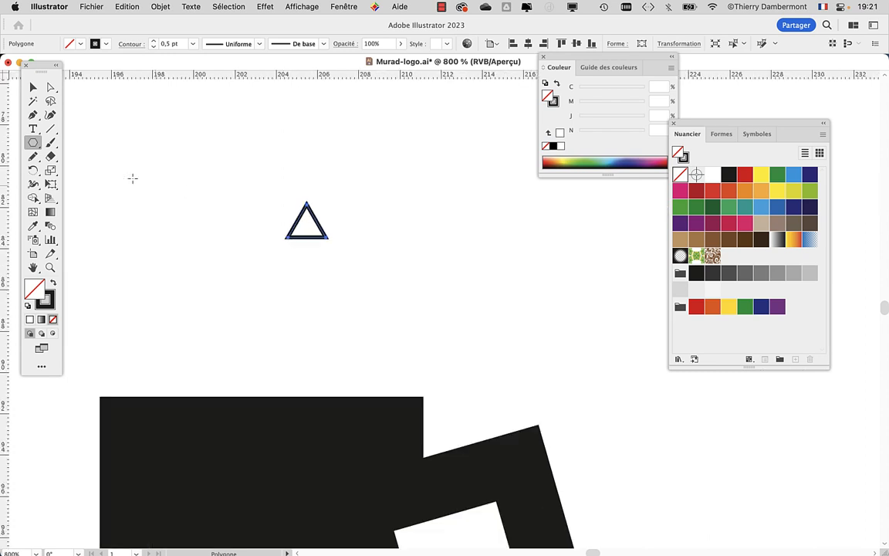
{"action": "left_click", "coordinate": [50, 183]}
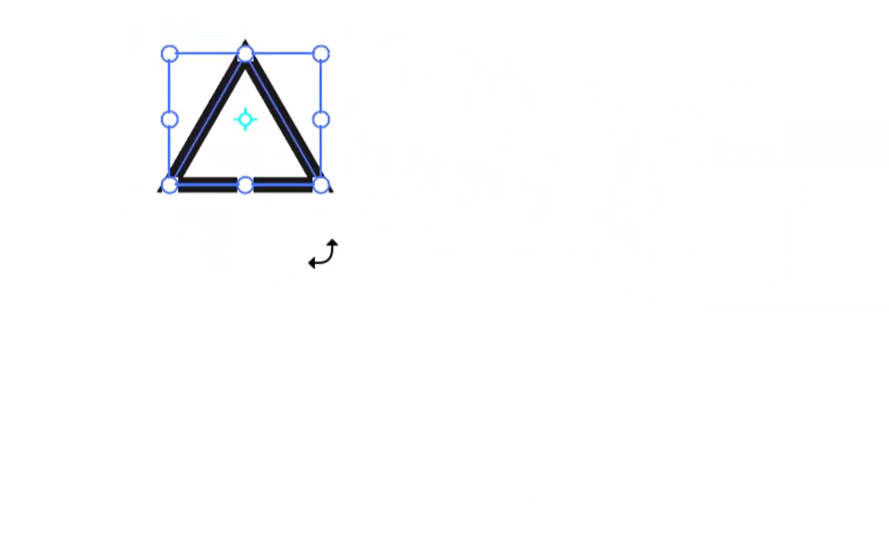
{"action": "left_click_drag", "start_coordinate": [323, 252], "coordinate": [336, 213]}
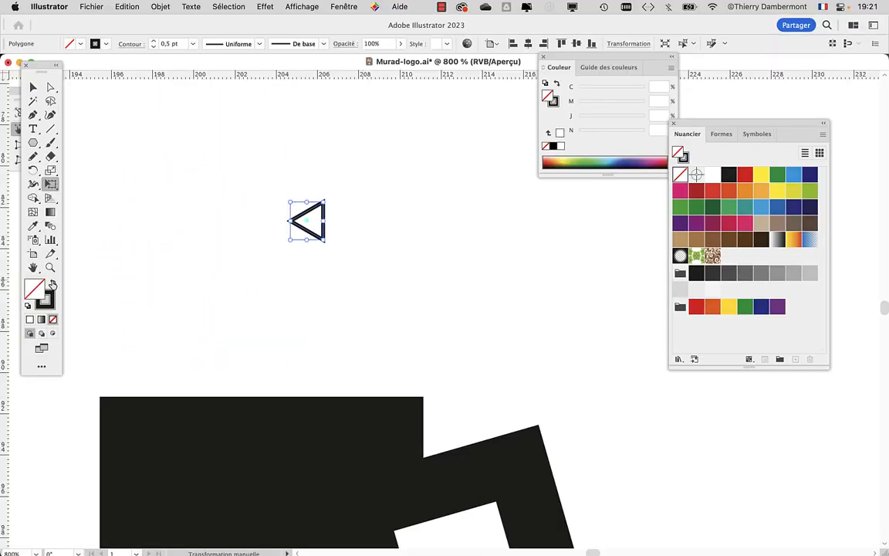
{"action": "left_click", "coordinate": [52, 284]}
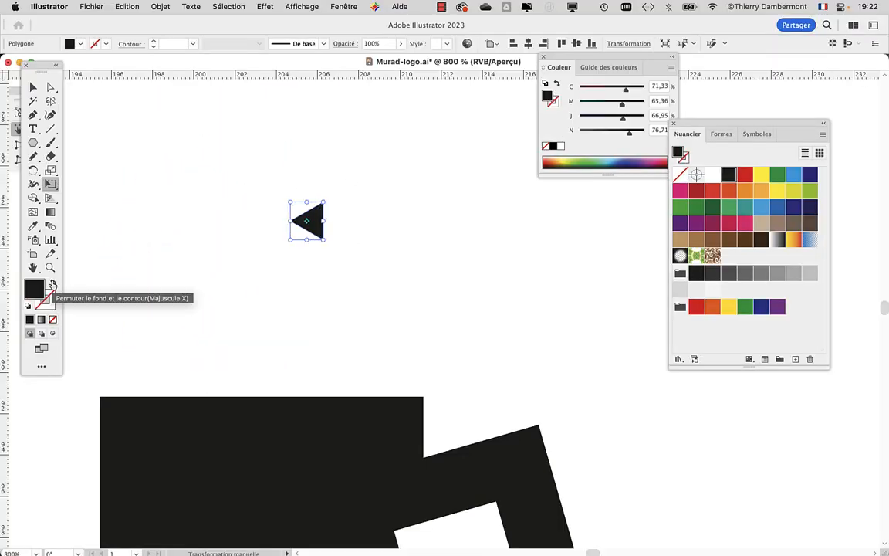
- Enlarge the triangle to about 6 mm tall just above the mug's rim and place a copy straight above it
{"action": "scroll", "coordinate": [232, 216], "scroll_direction": "down", "scroll_amount": 3}
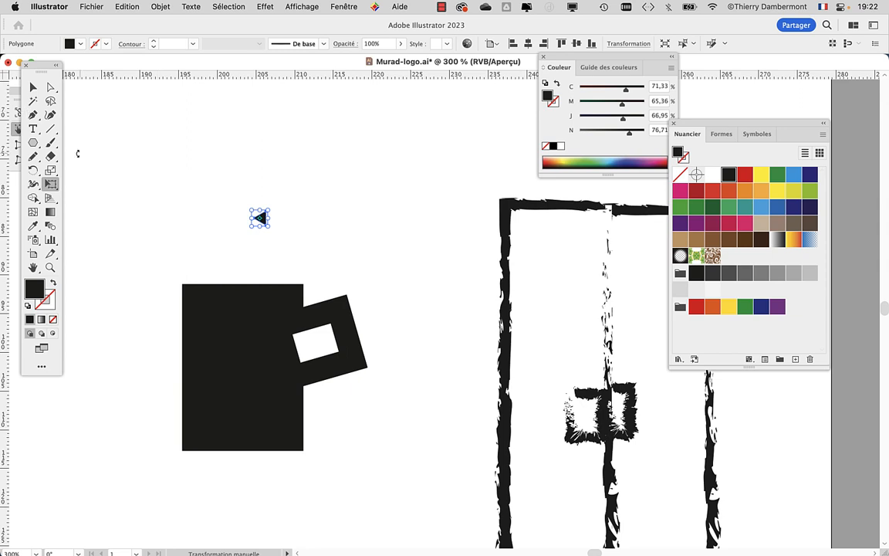
{"action": "left_click_drag", "start_coordinate": [250, 223], "coordinate": [231, 205]}
{"action": "left_click", "coordinate": [35, 87]}
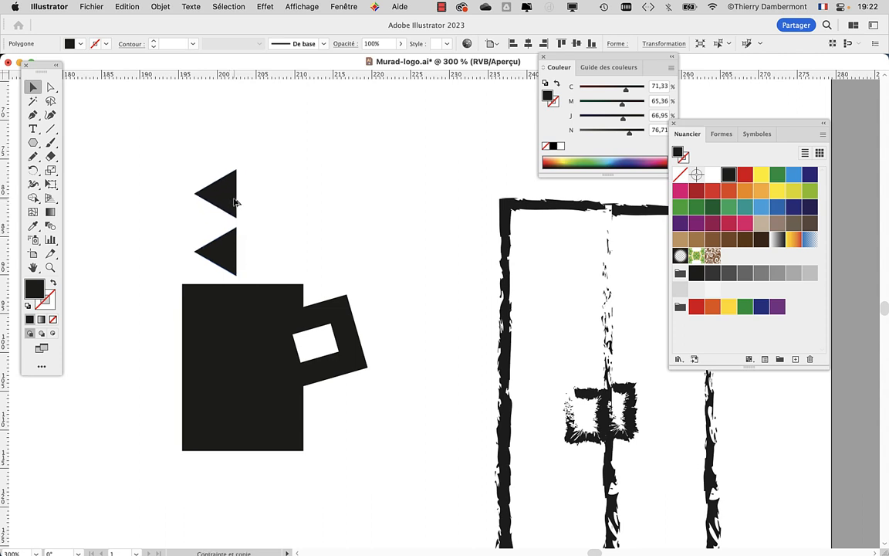
- Scale the upper triangle proportionally to about 60 percent, keeping its vertical edge aligned with the larger triangle's
{"action": "key", "text": "e"}
{"action": "left_click_drag", "start_coordinate": [237, 171], "coordinate": [234, 177]}
{"action": "key", "text": "super+z"}
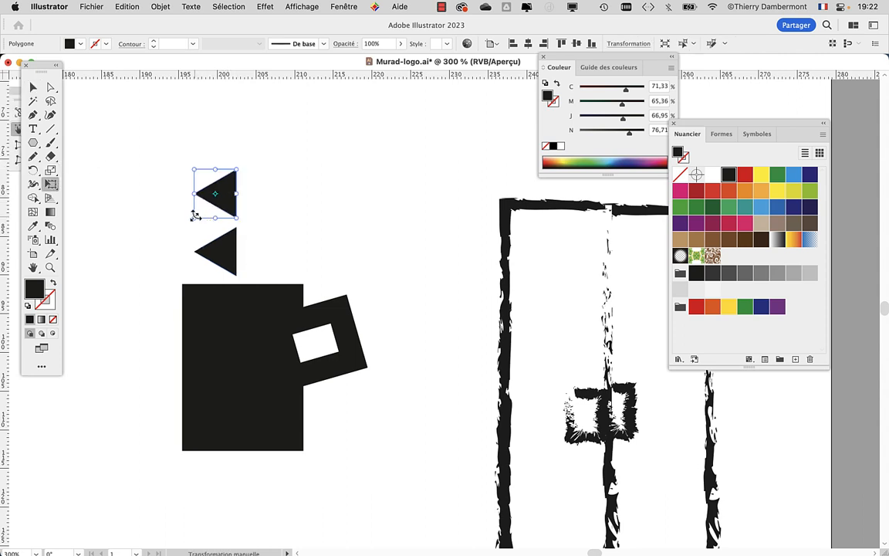
{"action": "left_click_drag", "start_coordinate": [195, 217], "coordinate": [230, 214]}
- Copy both triangles to the right and slightly up, and rotate the copies 180° so the larger one sits on top pointing right
{"action": "left_click", "coordinate": [34, 88]}
{"action": "left_click_drag", "start_coordinate": [250, 159], "coordinate": [280, 241]}
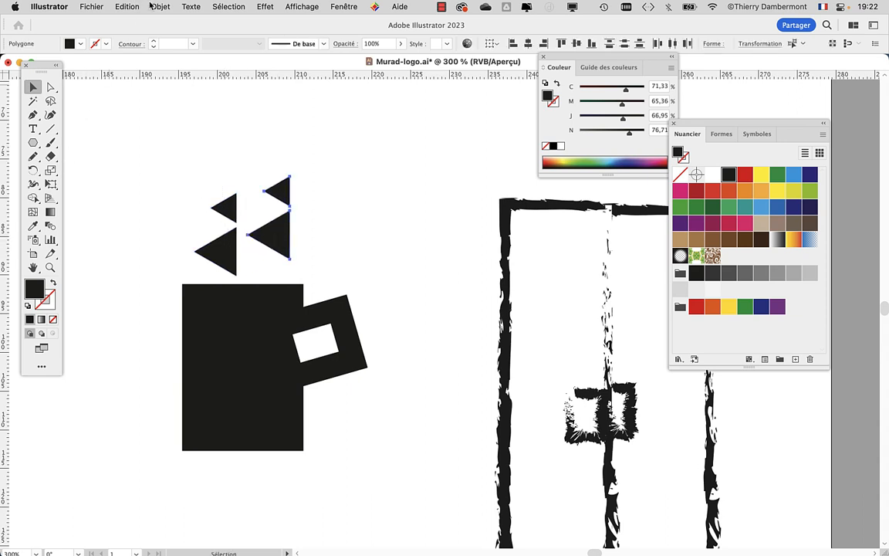
{"action": "left_click", "coordinate": [50, 184]}
{"action": "left_click_drag", "start_coordinate": [324, 168], "coordinate": [182, 276]}
{"action": "left_click", "coordinate": [32, 87]}
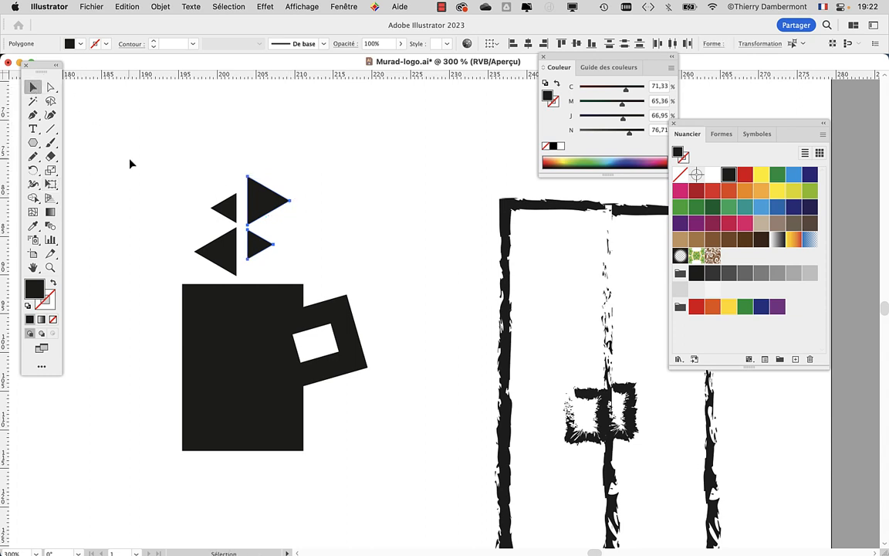
- Raise the large right-pointing triangle and the small one beneath it slightly so the two columns sit staggered
{"action": "left_click", "coordinate": [294, 229]}
{"action": "left_click_drag", "start_coordinate": [263, 205], "coordinate": [263, 192]}
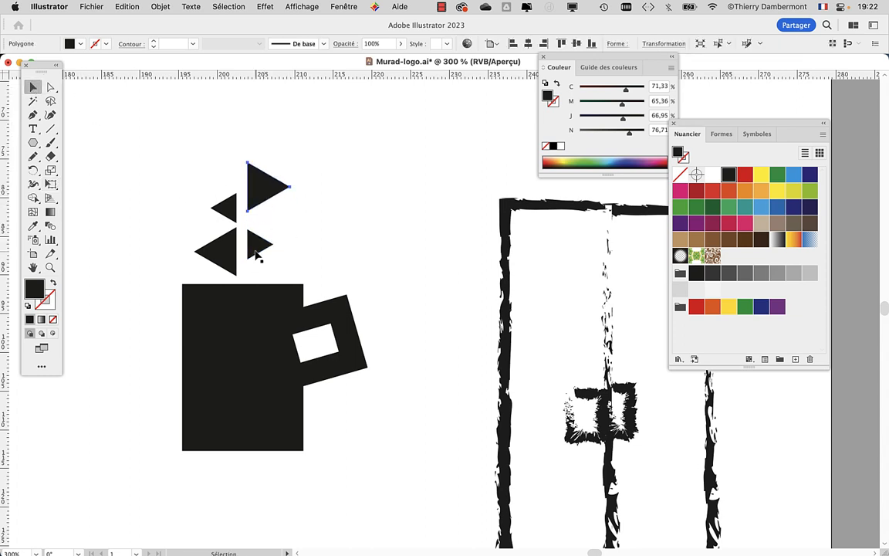
{"action": "mouse_move", "coordinate": [254, 246]}
{"action": "left_mouse_down"}
{"action": "mouse_move", "coordinate": [255, 238]}
{"action": "mouse_move", "coordinate": [256, 262]}
{"action": "mouse_move", "coordinate": [256, 235]}
{"action": "left_mouse_up"}
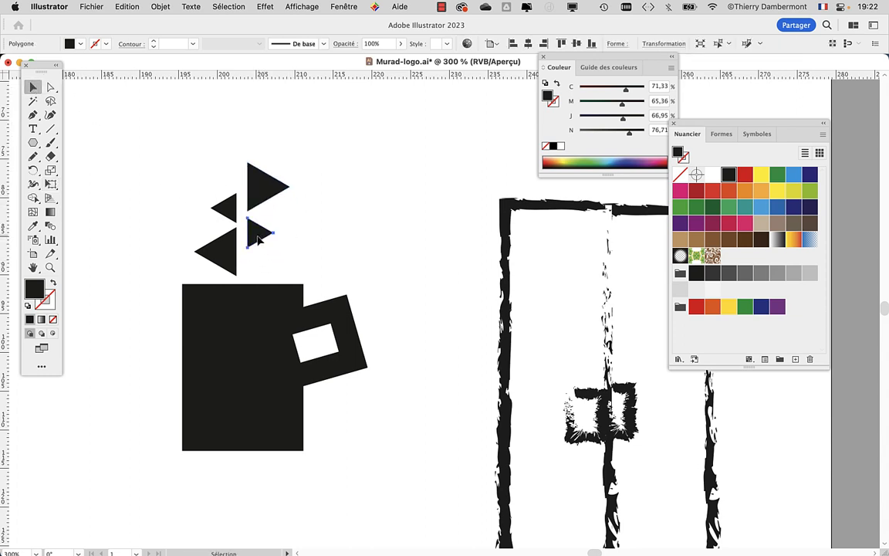
- Move all four triangles together slightly right and down so the group is centred above the mug body
{"action": "left_click", "coordinate": [317, 272]}
{"action": "left_click", "coordinate": [403, 278]}
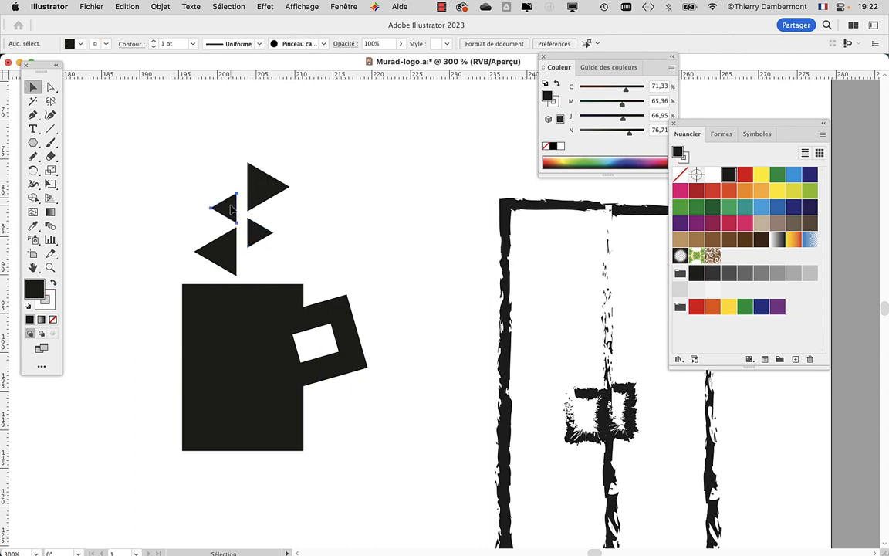
{"action": "left_click_drag", "start_coordinate": [232, 209], "coordinate": [242, 258]}
{"action": "key", "text": "Delete"}
{"action": "left_click", "coordinate": [145, 243]}
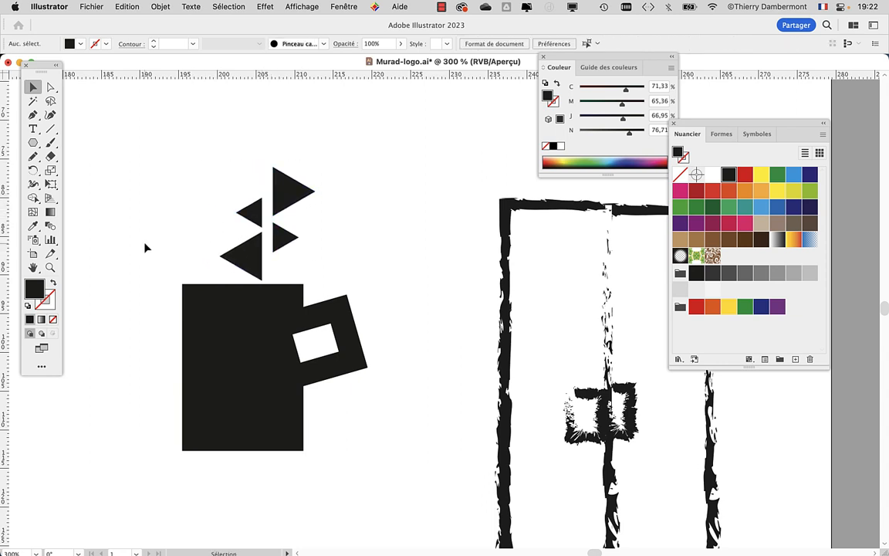
- Examine the triangle steam above the plain mug close up and alongside the gold café mug and other logos
{"action": "scroll", "coordinate": [146, 243], "scroll_direction": "down", "scroll_amount": 1}
{"action": "scroll", "coordinate": [146, 247], "scroll_direction": "down", "scroll_amount": 1}
{"action": "scroll", "coordinate": [204, 278], "scroll_direction": "up", "scroll_amount": 3}
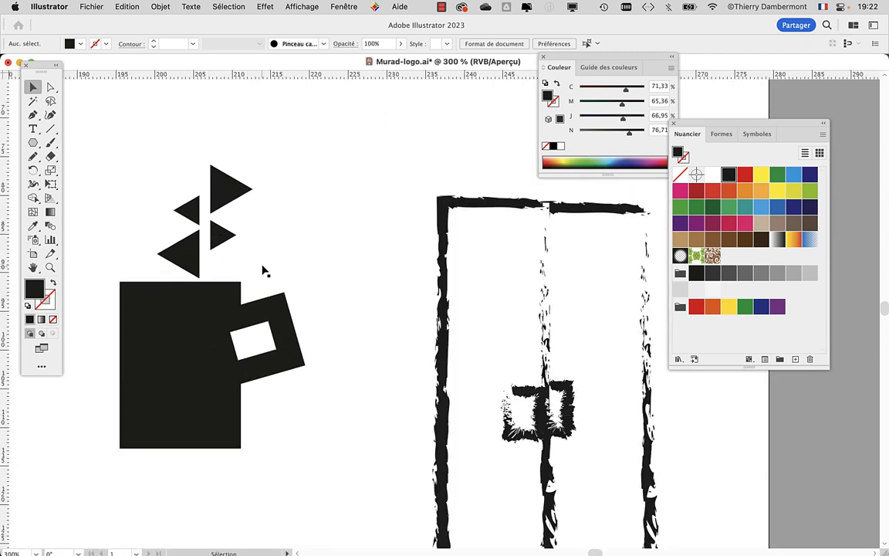
{"action": "scroll", "coordinate": [347, 270], "scroll_direction": "up", "scroll_amount": 1}
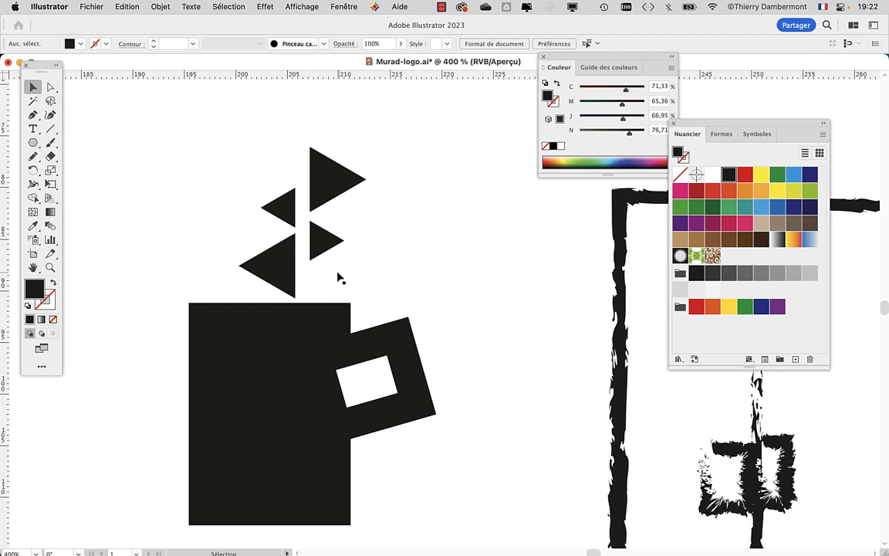
{"action": "scroll", "coordinate": [341, 279], "scroll_direction": "up", "scroll_amount": 1}
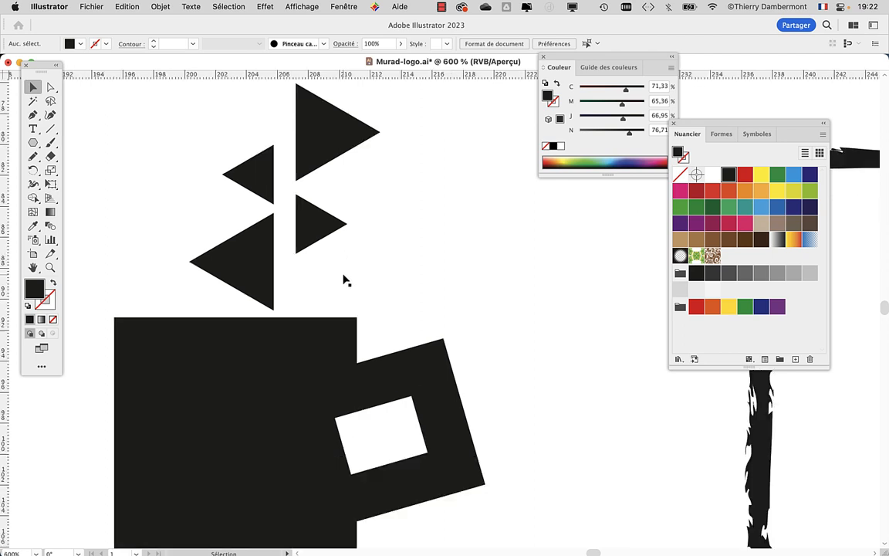
{"action": "scroll", "coordinate": [345, 281], "scroll_direction": "down", "scroll_amount": 1}
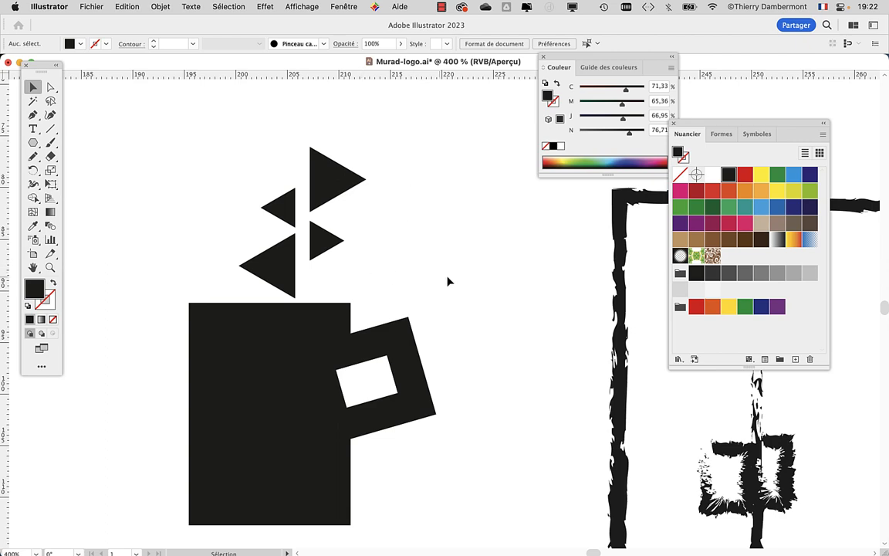
{"action": "scroll", "coordinate": [428, 265], "scroll_direction": "down", "scroll_amount": 1}
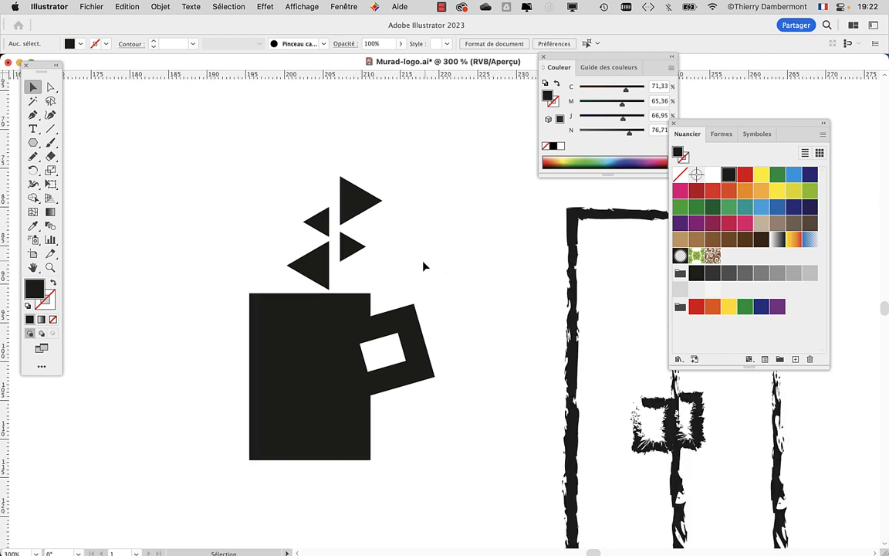
{"action": "left_click_drag", "start_coordinate": [386, 298], "coordinate": [502, 315]}
{"action": "scroll", "coordinate": [502, 315], "scroll_direction": "down", "scroll_amount": 2}
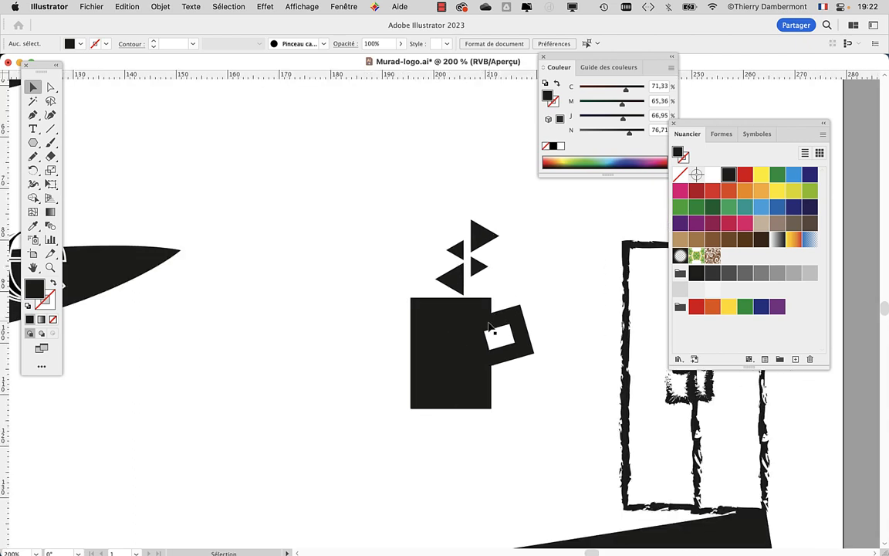
{"action": "scroll", "coordinate": [326, 363], "scroll_direction": "down", "scroll_amount": 1}
{"action": "left_click_drag", "start_coordinate": [312, 361], "coordinate": [500, 305]}
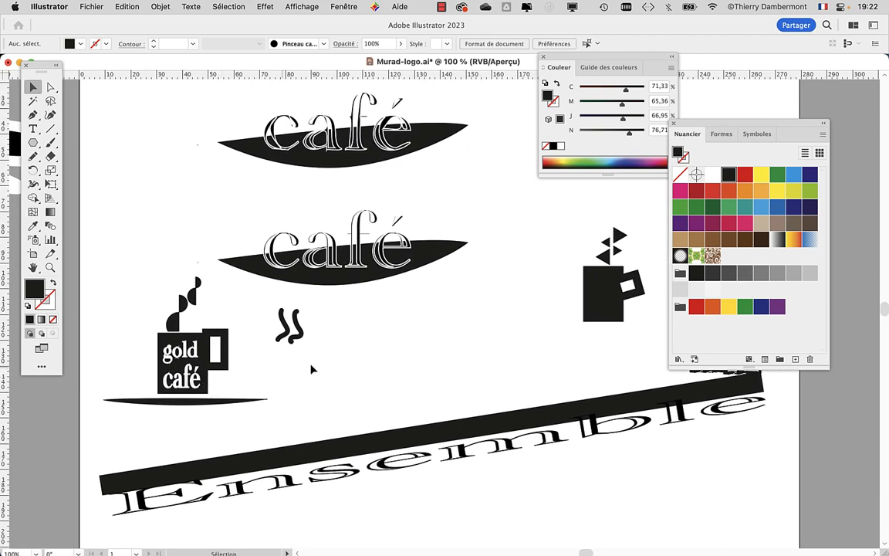
{"action": "scroll", "coordinate": [619, 257], "scroll_direction": "up", "scroll_amount": 5}
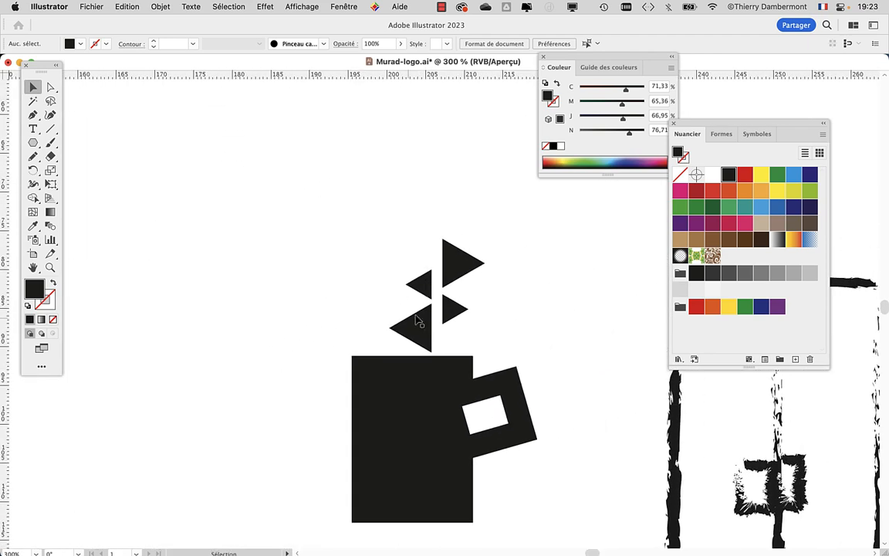
{"action": "scroll", "coordinate": [435, 322], "scroll_direction": "down", "scroll_amount": 2}
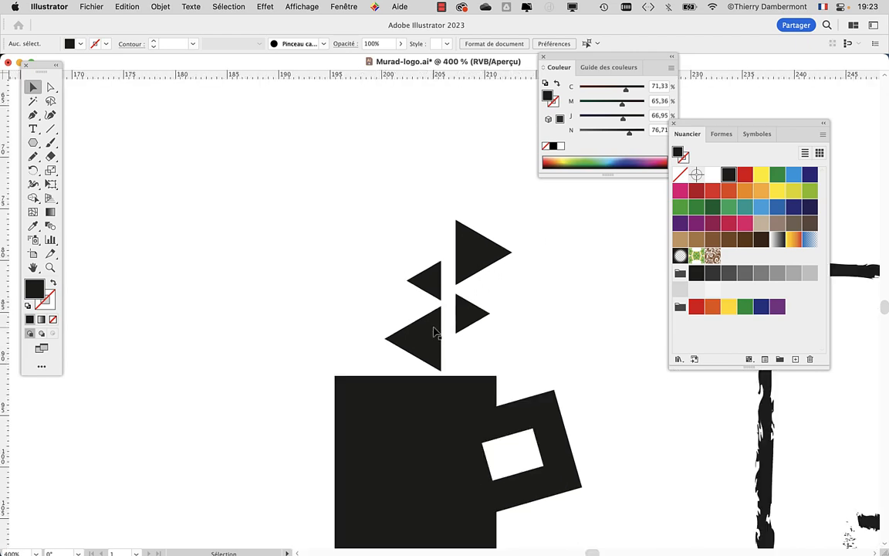
{"action": "scroll", "coordinate": [362, 347], "scroll_direction": "down", "scroll_amount": 2}
{"action": "left_click_drag", "start_coordinate": [263, 360], "coordinate": [399, 328]}
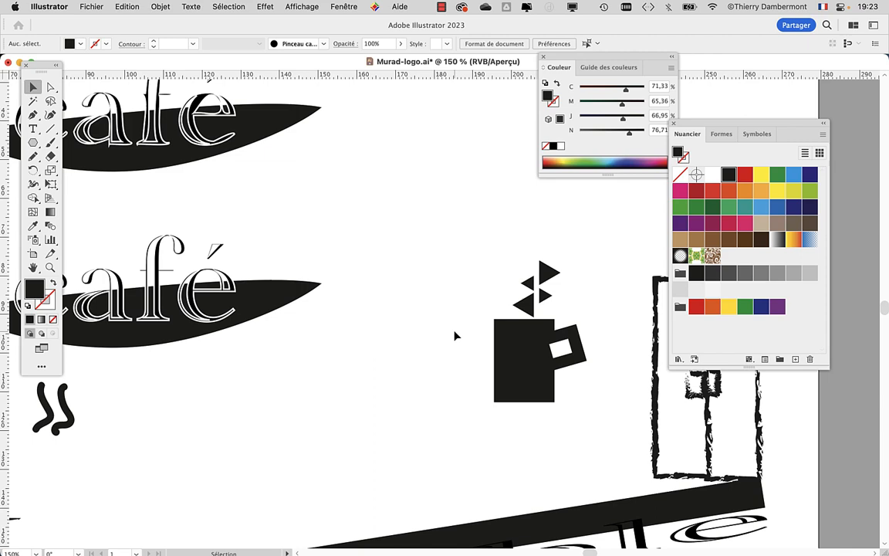
- Switch to Firefox and open the black iron cross image from the "croix allemande" Google search
{"action": "key", "text": "super+Tab"}
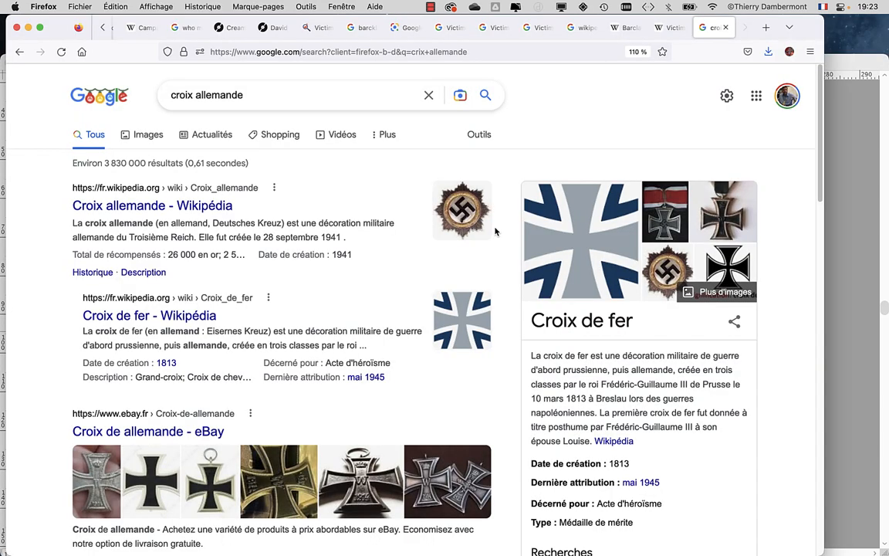
{"action": "left_click", "coordinate": [742, 270]}
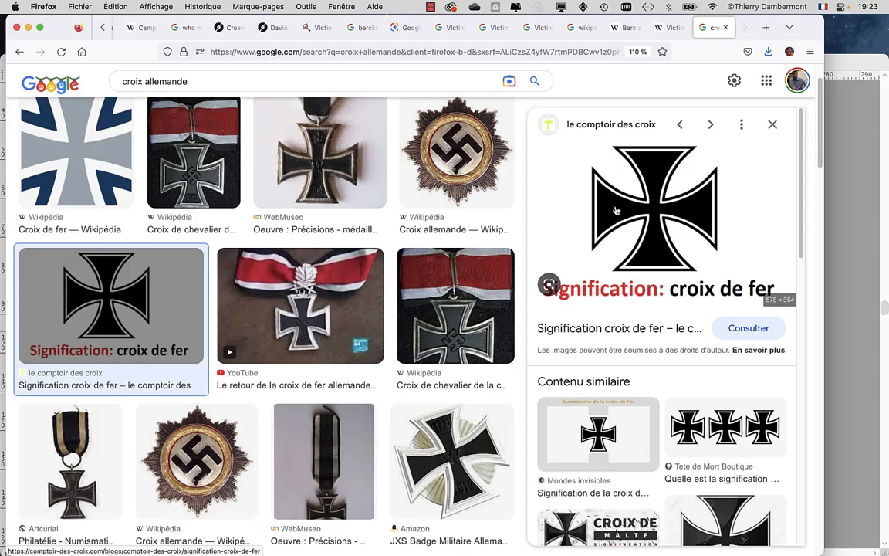
- Switch to Illustrator and examine the triangle-steam mug close up, alongside the gold café mug and the rest of the logo
{"action": "key", "text": "super+Tab"}
{"action": "key", "text": "super+Tab"}
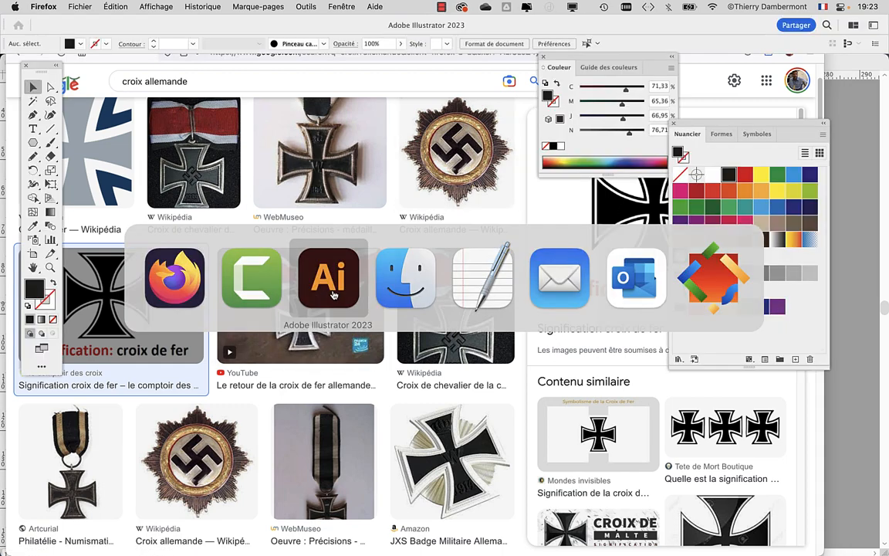
{"action": "scroll", "coordinate": [547, 297], "scroll_direction": "up", "scroll_amount": 2}
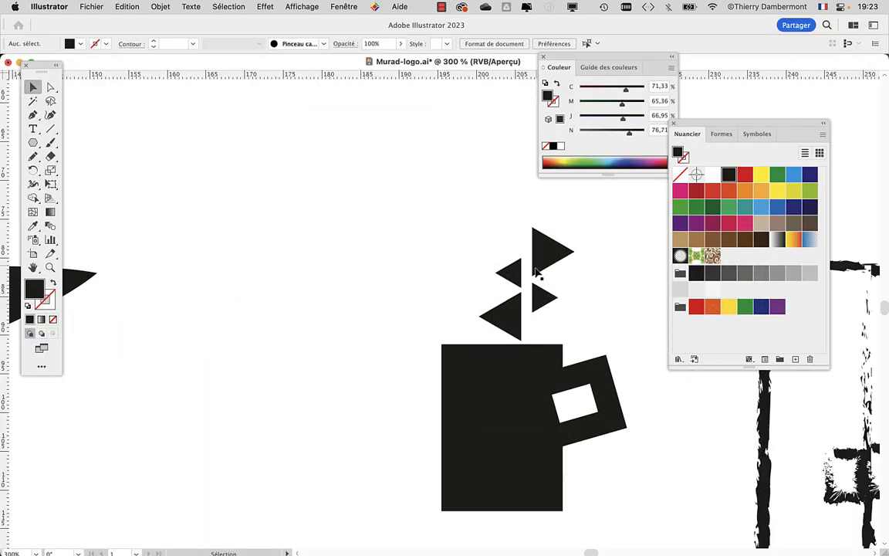
{"action": "scroll", "coordinate": [538, 271], "scroll_direction": "down", "scroll_amount": 3}
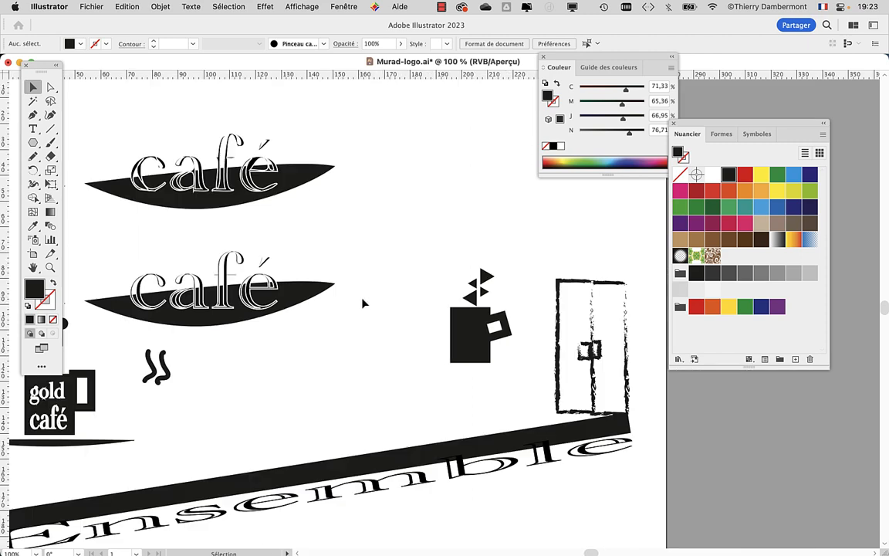
{"action": "left_click_drag", "start_coordinate": [356, 317], "coordinate": [516, 296]}
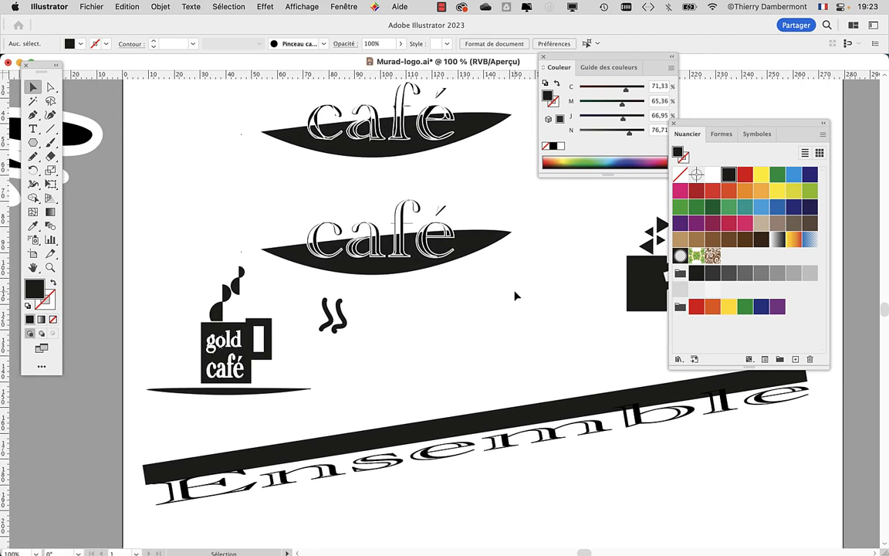
{"action": "left_click_drag", "start_coordinate": [521, 296], "coordinate": [458, 286]}
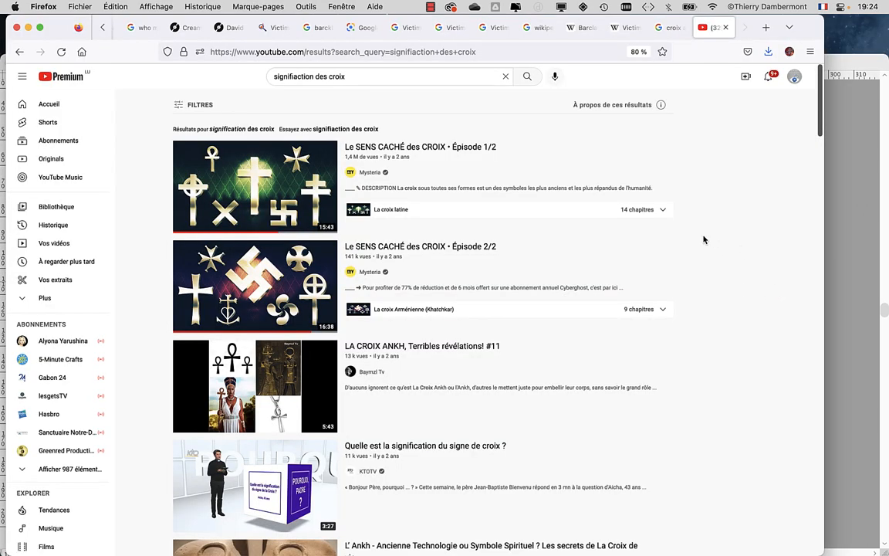
- Examine the YouTube video results for "signifiaction des croix" at 90 % zoom in Firefox, and minimise the browser window
{"action": "mouse_move", "coordinate": [318, 163]}
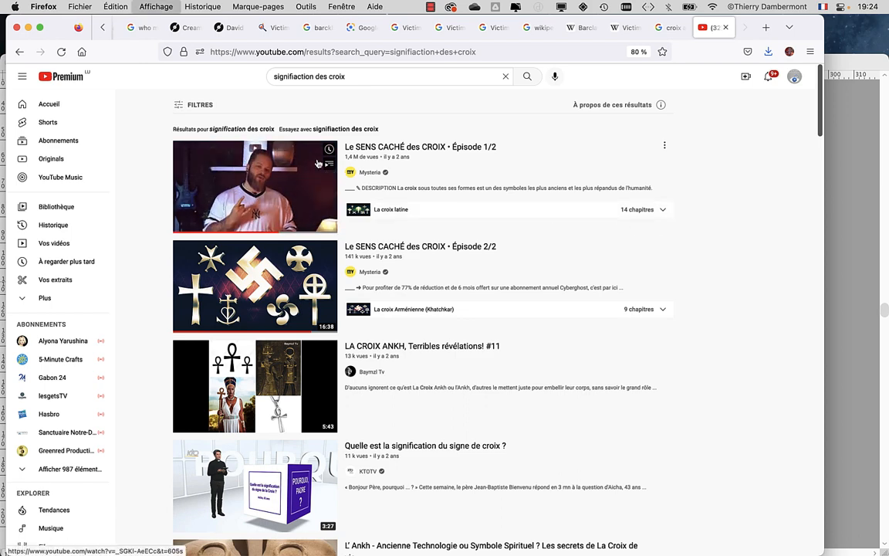
{"action": "key", "text": "super+plus"}
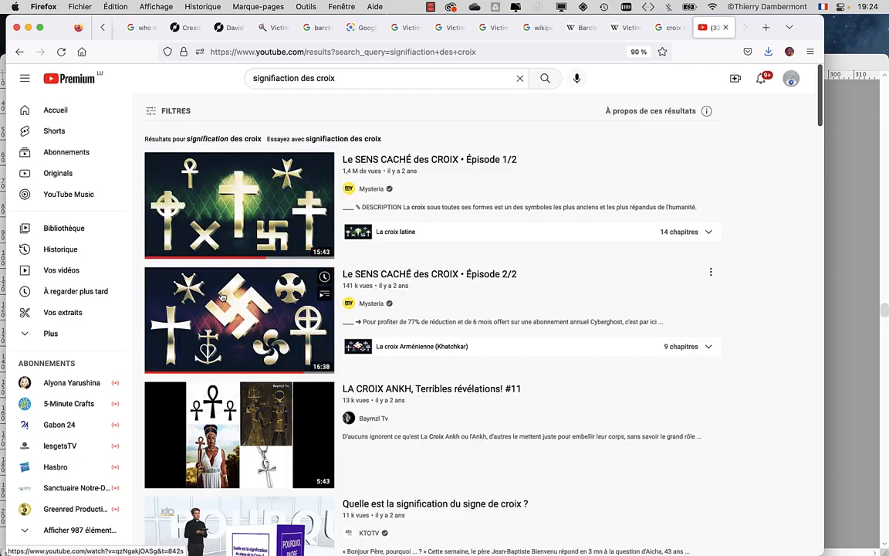
{"action": "left_click", "coordinate": [28, 27]}
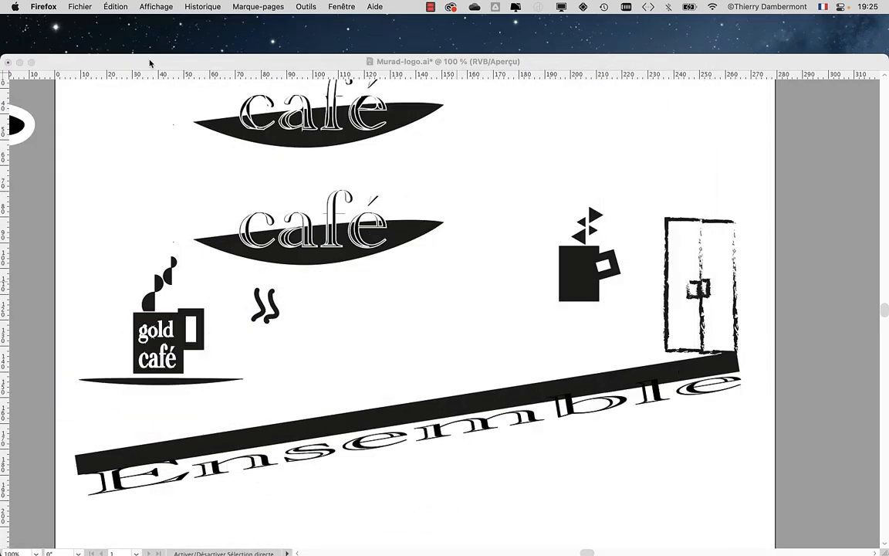
- Return to the Murad-logo document in Illustrator and examine the slanted Ensemble band, the door drawing and the overall layout
{"action": "left_click", "coordinate": [150, 64]}
{"action": "scroll", "coordinate": [348, 350], "scroll_direction": "down", "scroll_amount": 1}
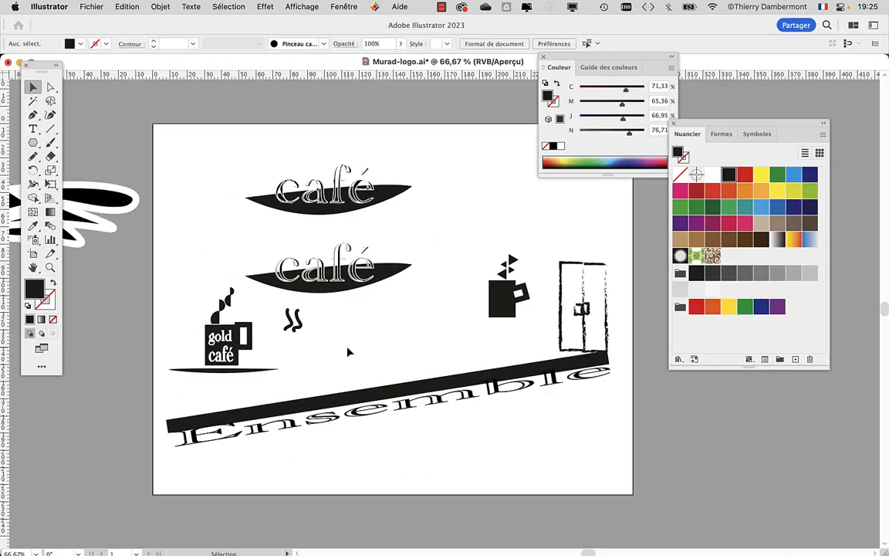
{"action": "left_click_drag", "start_coordinate": [350, 368], "coordinate": [332, 323]}
{"action": "mouse_move", "coordinate": [356, 368]}
{"action": "left_mouse_down"}
{"action": "mouse_move", "coordinate": [362, 396]}
{"action": "mouse_move", "coordinate": [351, 351]}
{"action": "left_mouse_up"}
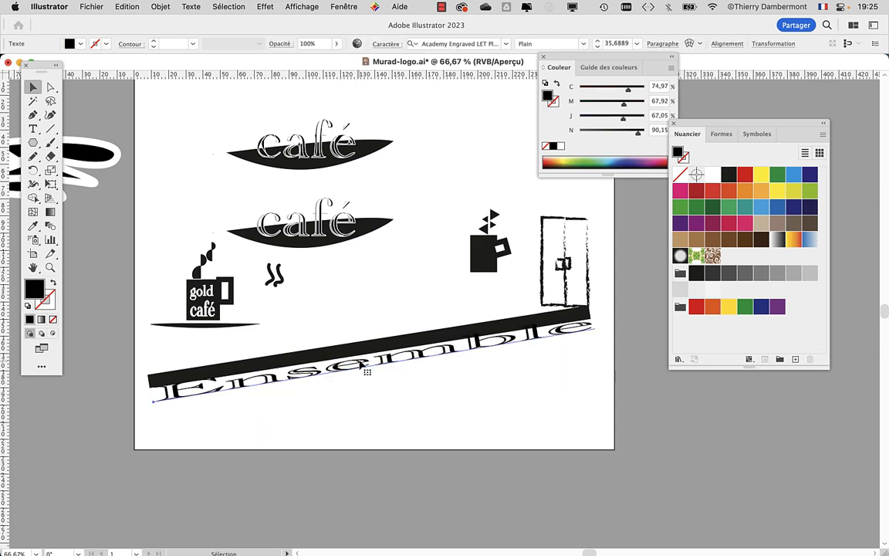
{"action": "scroll", "coordinate": [492, 346], "scroll_direction": "up", "scroll_amount": 1}
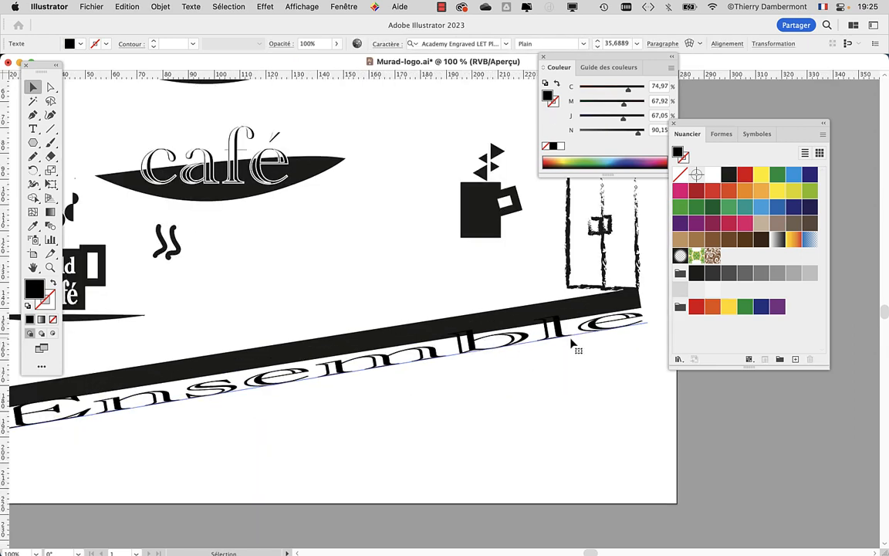
{"action": "left_click_drag", "start_coordinate": [562, 352], "coordinate": [434, 410]}
{"action": "scroll", "coordinate": [492, 310], "scroll_direction": "up", "scroll_amount": 2}
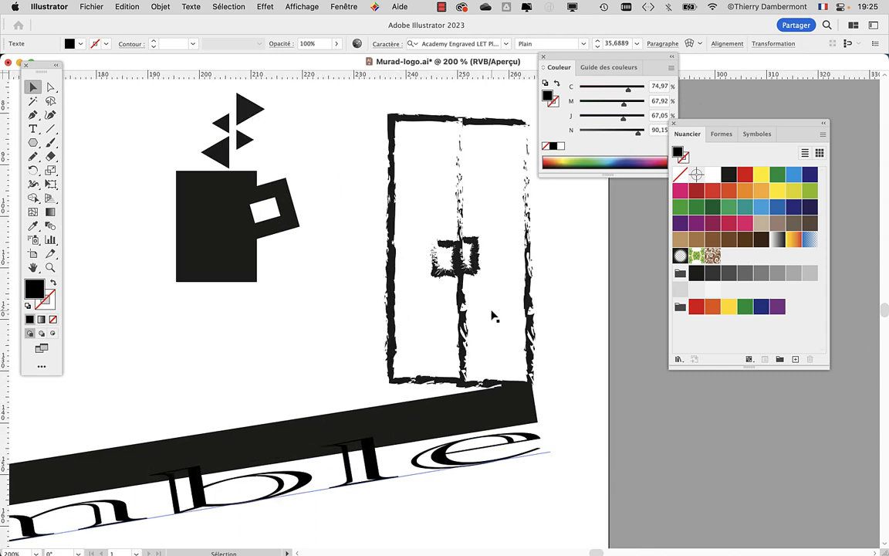
{"action": "scroll", "coordinate": [494, 316], "scroll_direction": "down", "scroll_amount": 3}
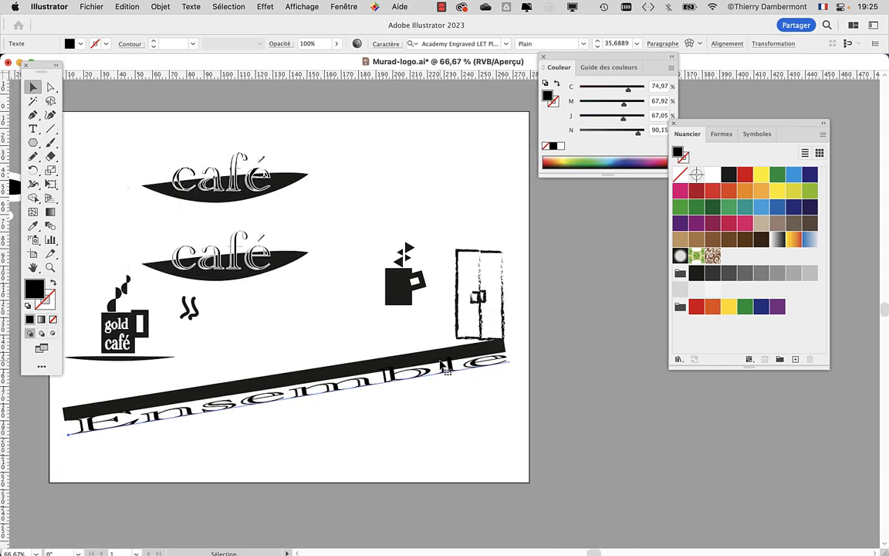
{"action": "left_click", "coordinate": [429, 416]}
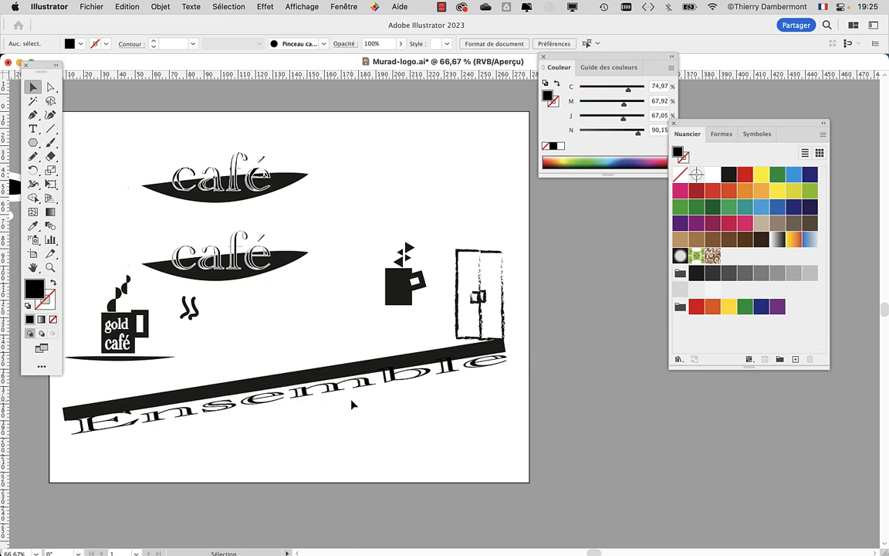
{"action": "scroll", "coordinate": [360, 403], "scroll_direction": "down", "scroll_amount": 1}
{"action": "left_click_drag", "start_coordinate": [347, 411], "coordinate": [423, 396]}
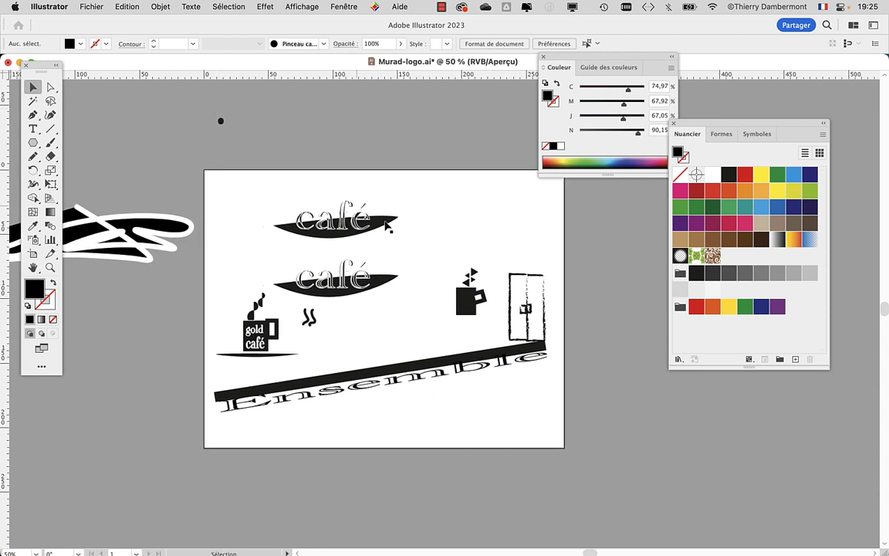
- Move the door drawing, the slanted black bar and the Ensemble text together down and slightly right, nearer the artboard's lower edge
{"action": "scroll", "coordinate": [463, 357], "scroll_direction": "up", "scroll_amount": 1}
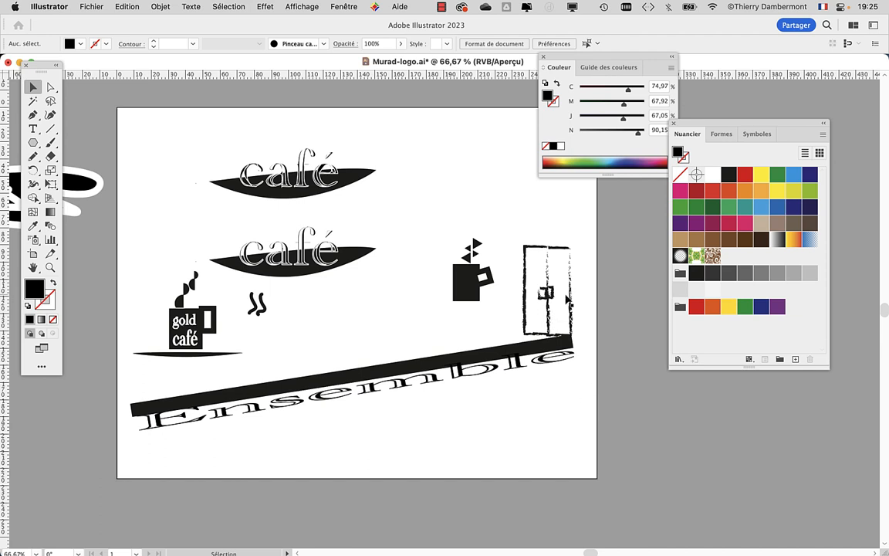
{"action": "mouse_move", "coordinate": [587, 296]}
{"action": "left_mouse_down"}
{"action": "mouse_move", "coordinate": [509, 324]}
{"action": "mouse_move", "coordinate": [538, 352]}
{"action": "mouse_move", "coordinate": [527, 418]}
{"action": "mouse_move", "coordinate": [546, 391]}
{"action": "left_mouse_up"}
{"action": "left_click", "coordinate": [428, 456]}
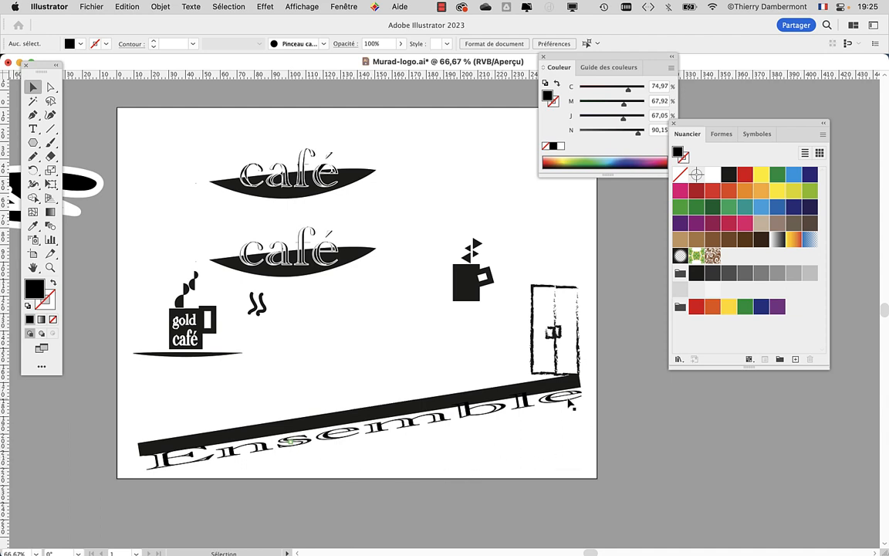
- Close the Murad-logo document
{"action": "key", "text": "a"}
{"action": "key", "text": "super+w"}
{"action": "left_click", "coordinate": [441, 312]}
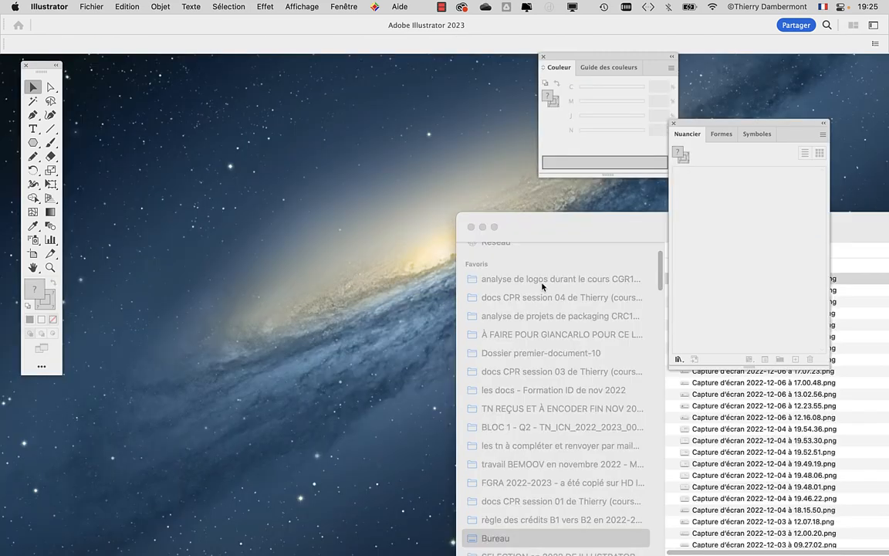